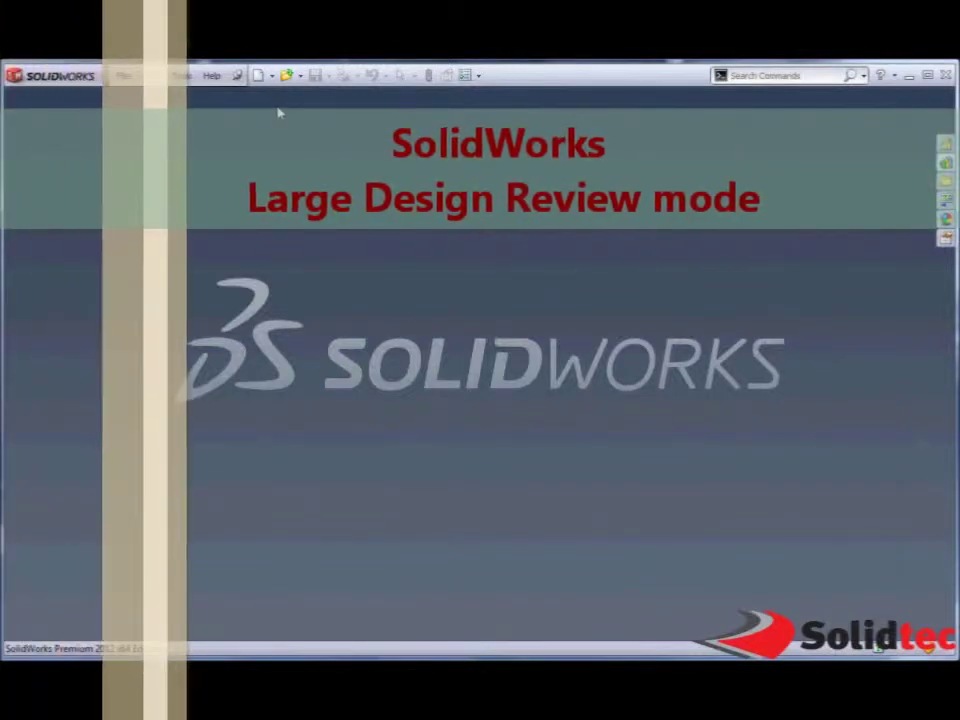
Open the 01 Crusher house - SW model assembly in Large Design Review mode.
left_click(287, 76)
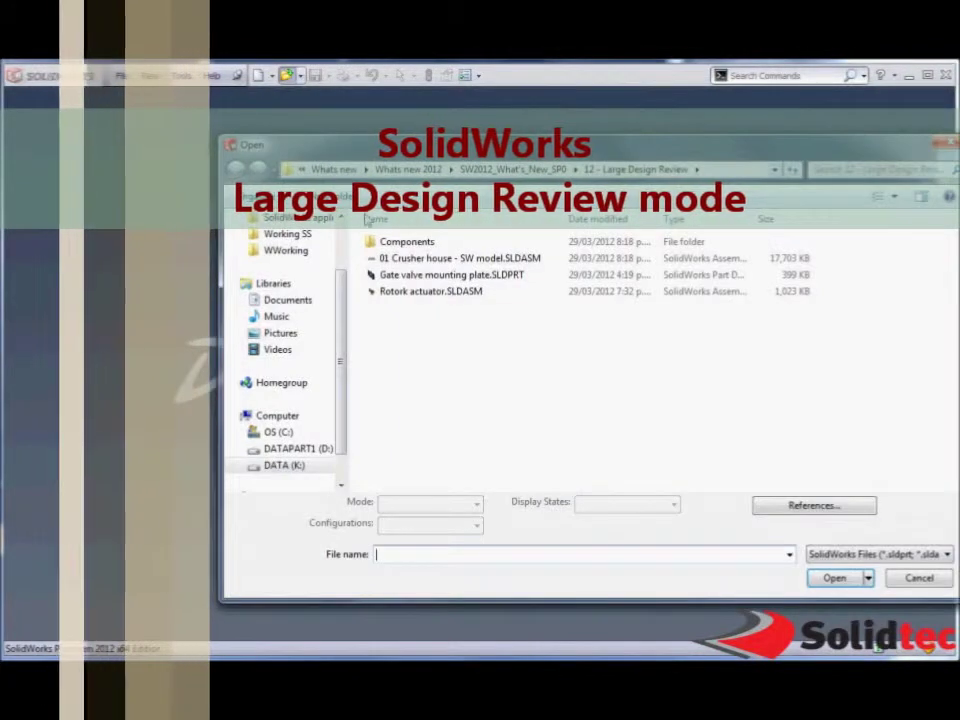
left_click(410, 258)
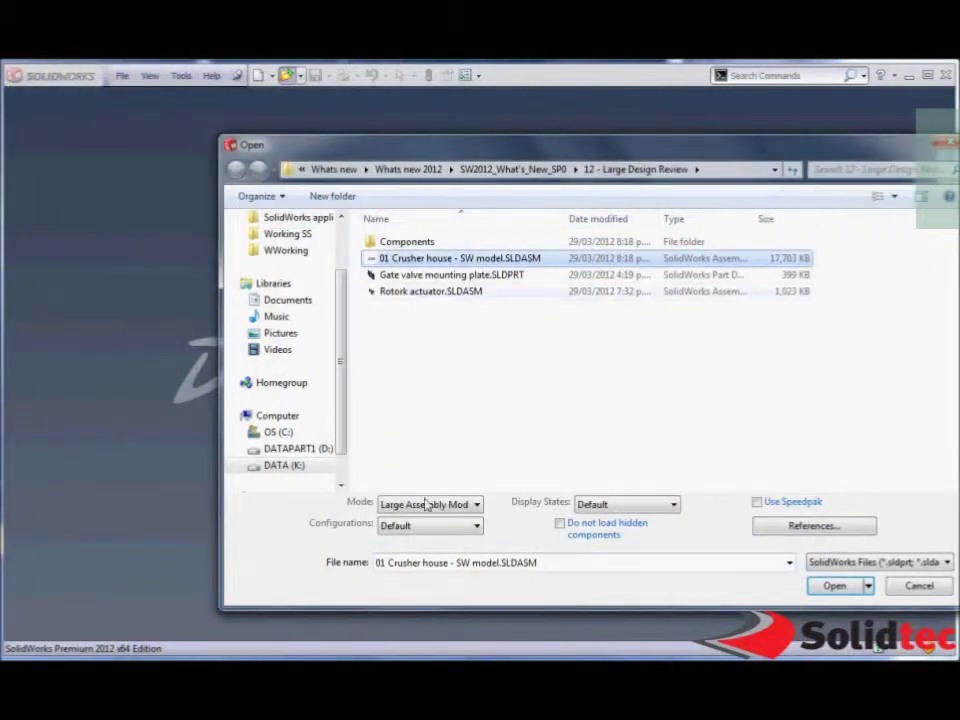
left_click(433, 505)
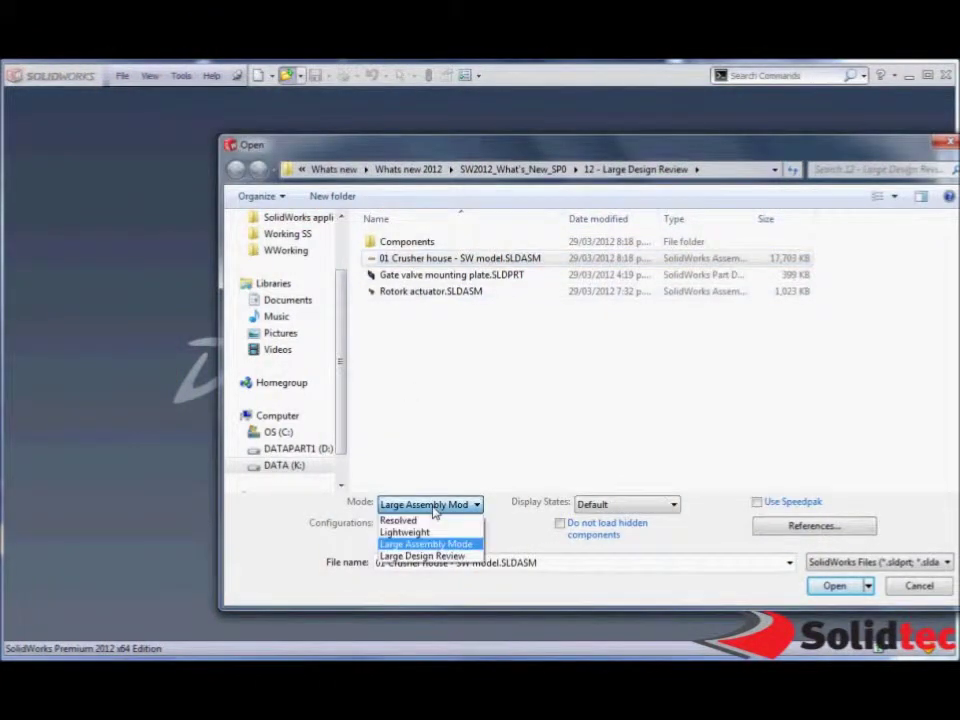
left_click(415, 556)
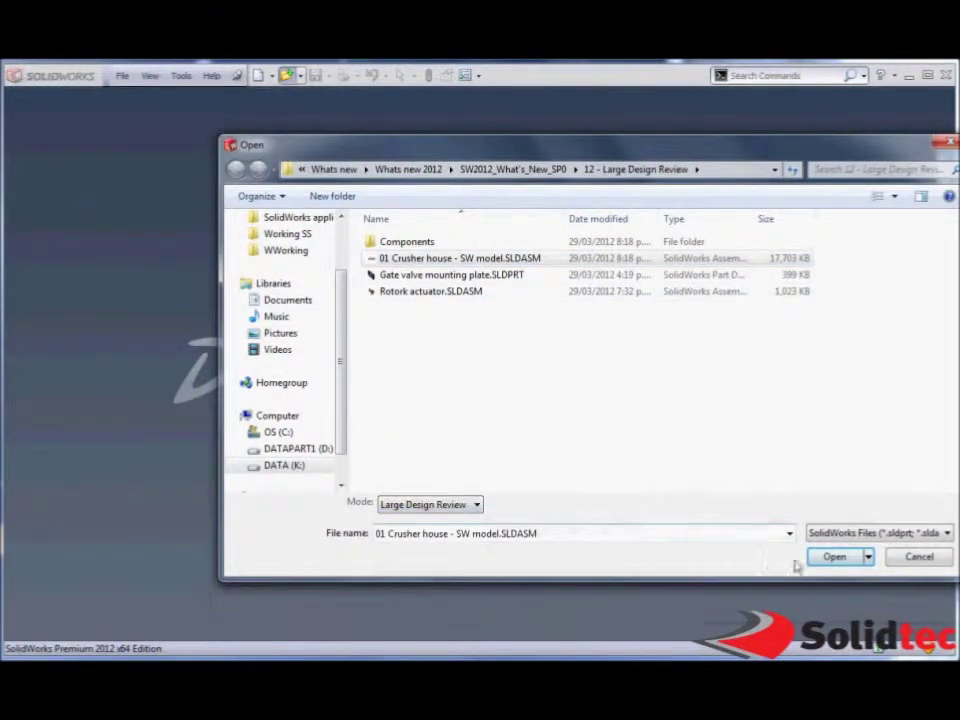
left_click(830, 558)
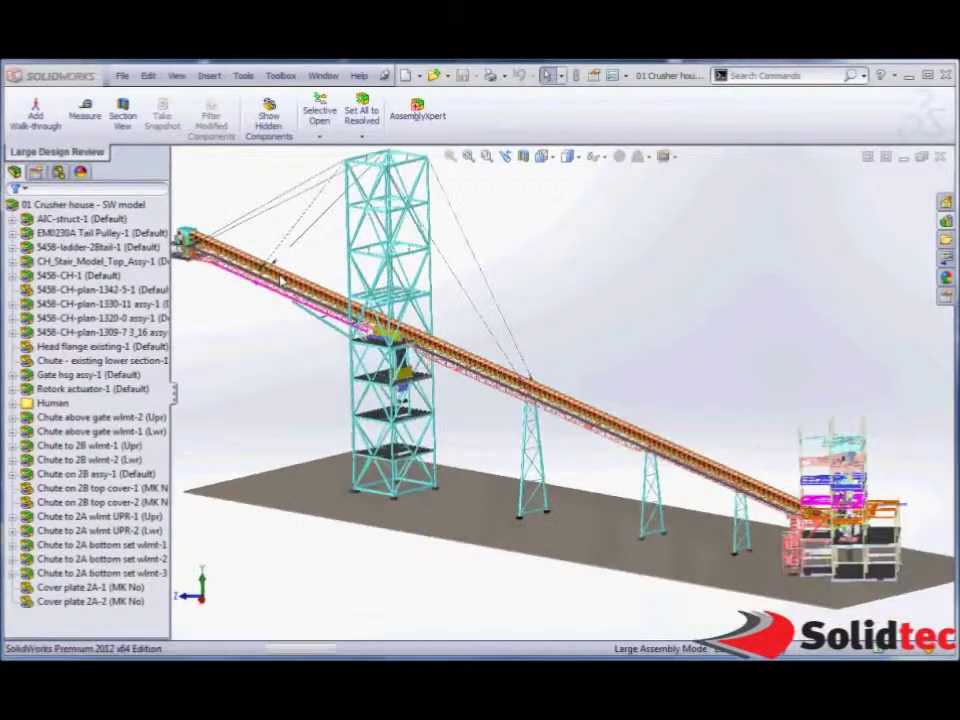
Examine the conveyor's head platform, cover panels and support tower up close and from several directions.
middle_click_drag(282, 280, 375, 318)
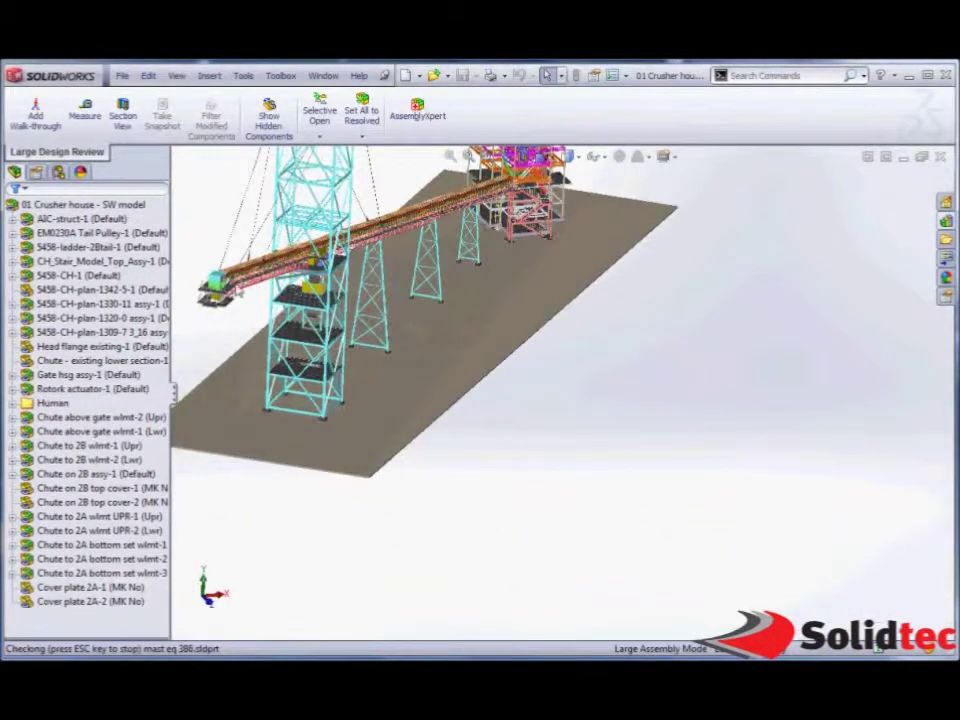
scroll(274, 317, "down", 6)
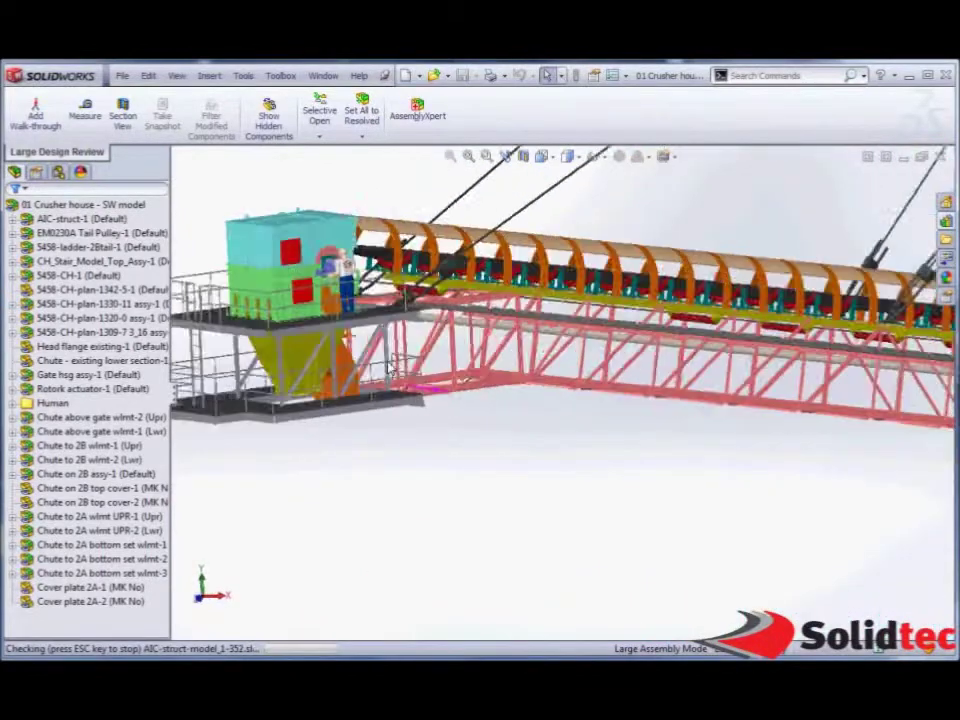
middle_click_drag(390, 366, 391, 382)
middle_click_drag(459, 387, 462, 400)
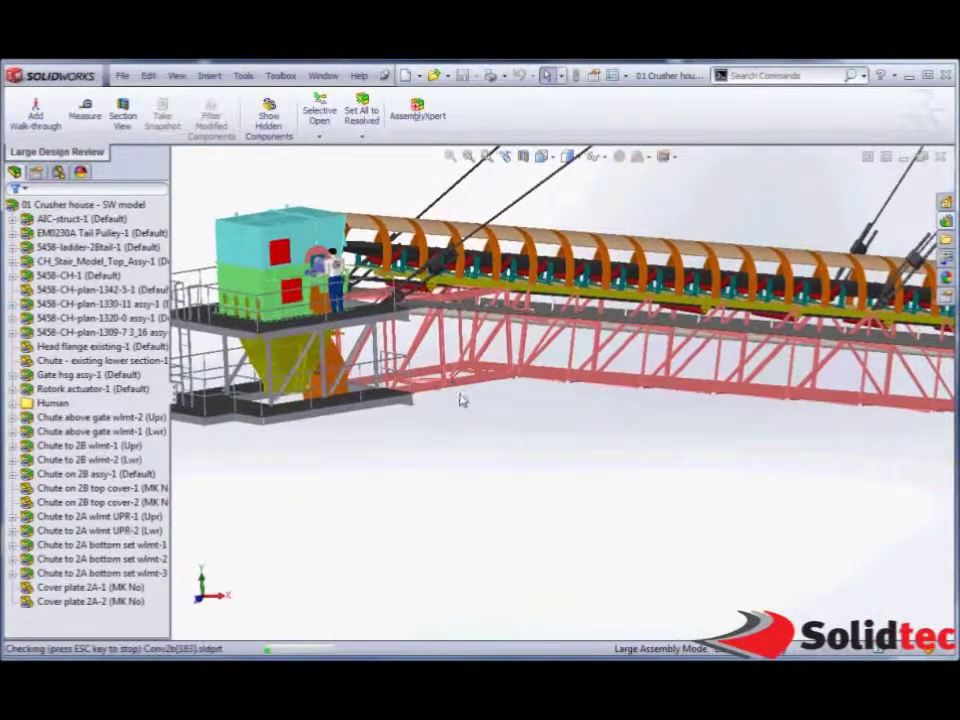
scroll(380, 290, "down", 5)
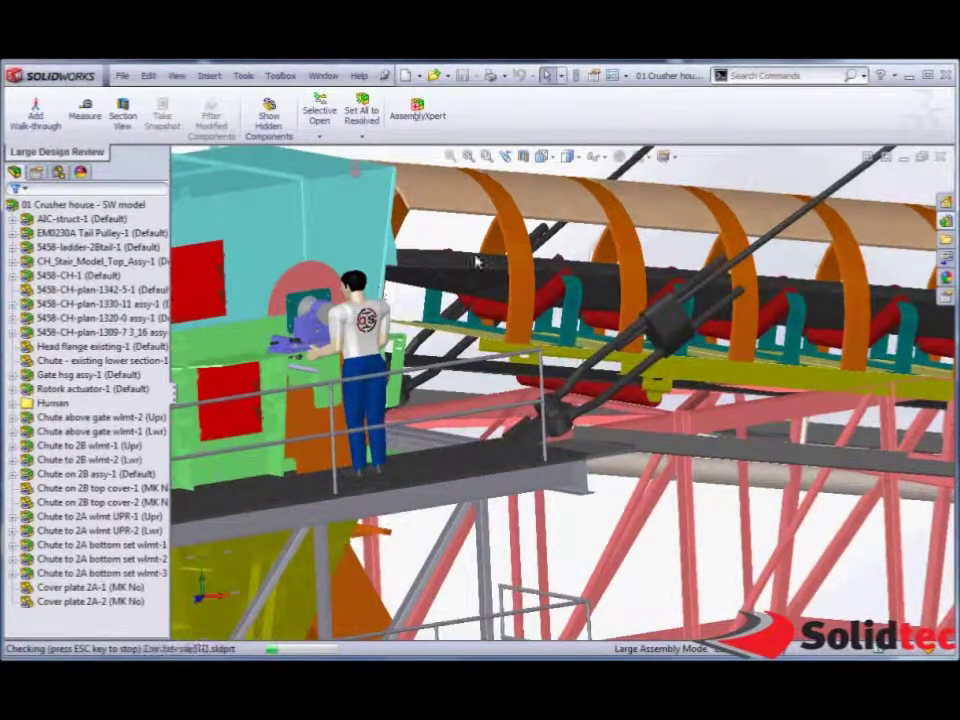
left_click(545, 215)
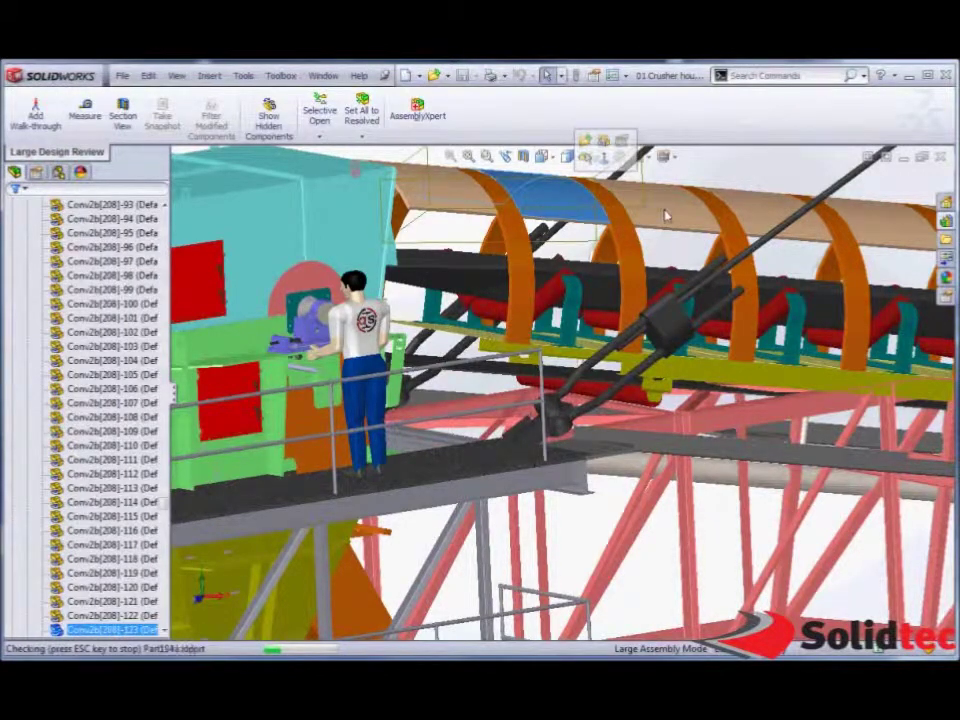
scroll(647, 309, "up", 5)
scroll(686, 418, "up", 8)
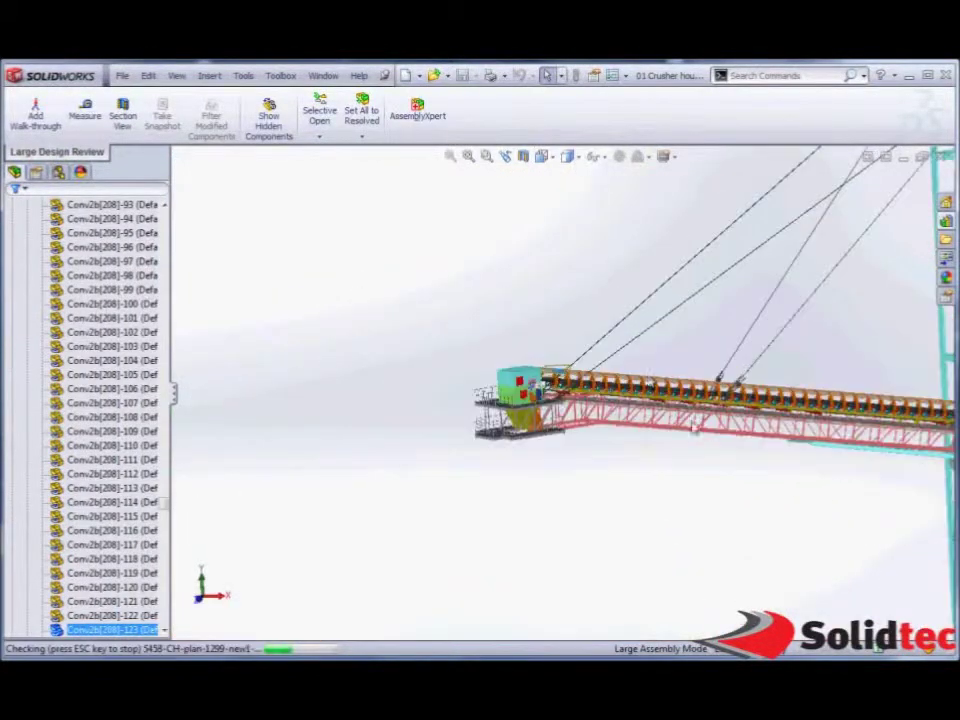
middle_click_drag(645, 401, 489, 307, "ctrl")
middle_click_drag(637, 424, 607, 462)
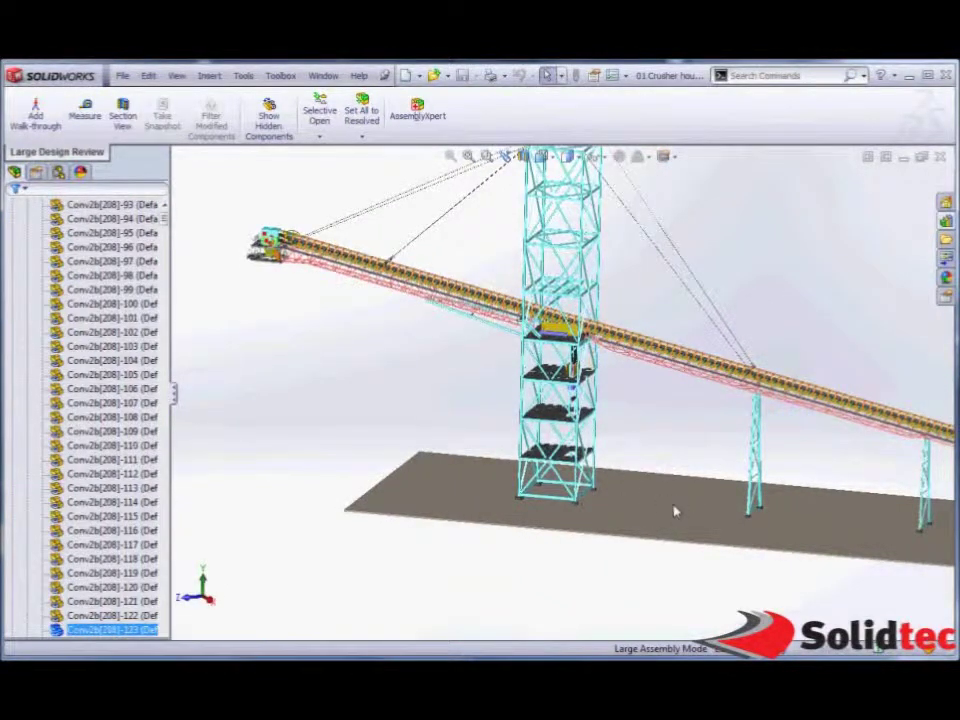
middle_click_drag(652, 512, 641, 510)
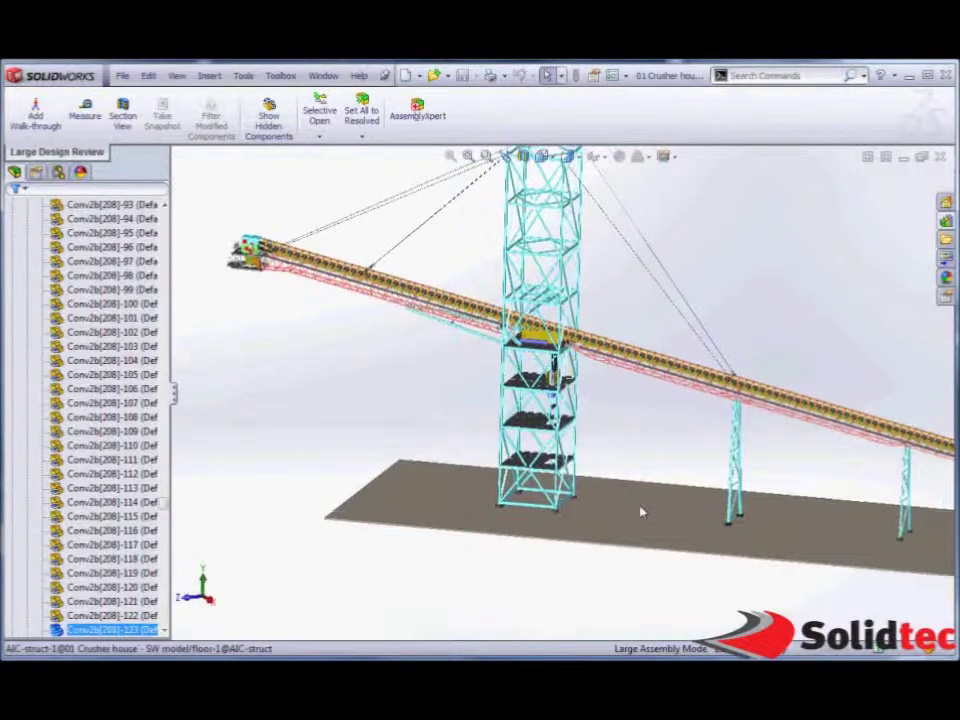
Locate the floor's parent subassembly AIC-struct-1 and hide it.
left_click(641, 510)
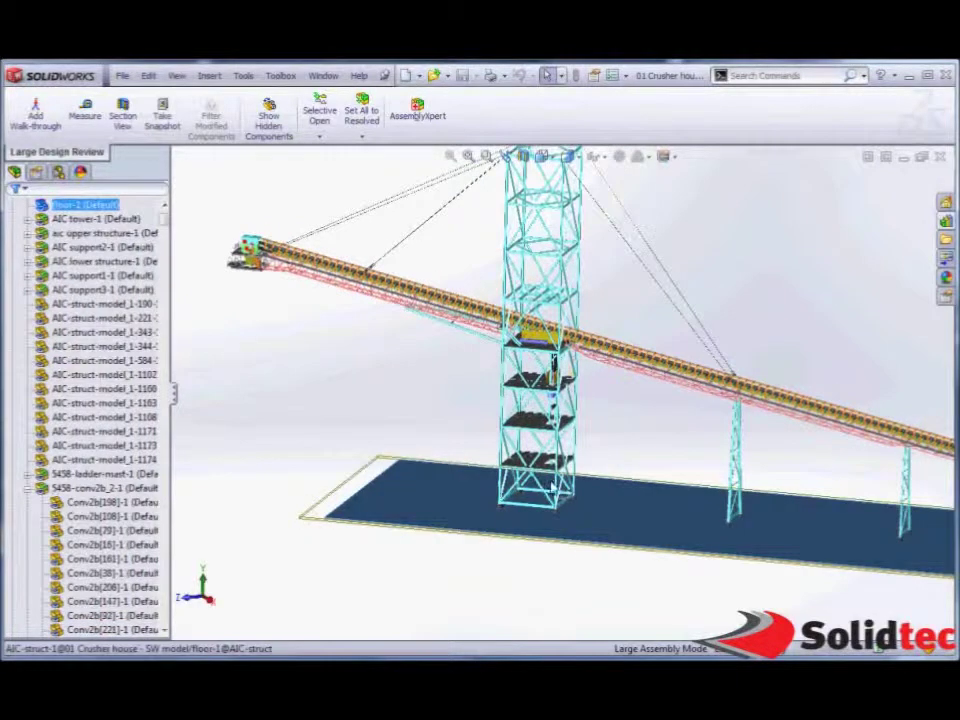
left_click(165, 206)
left_click(86, 219)
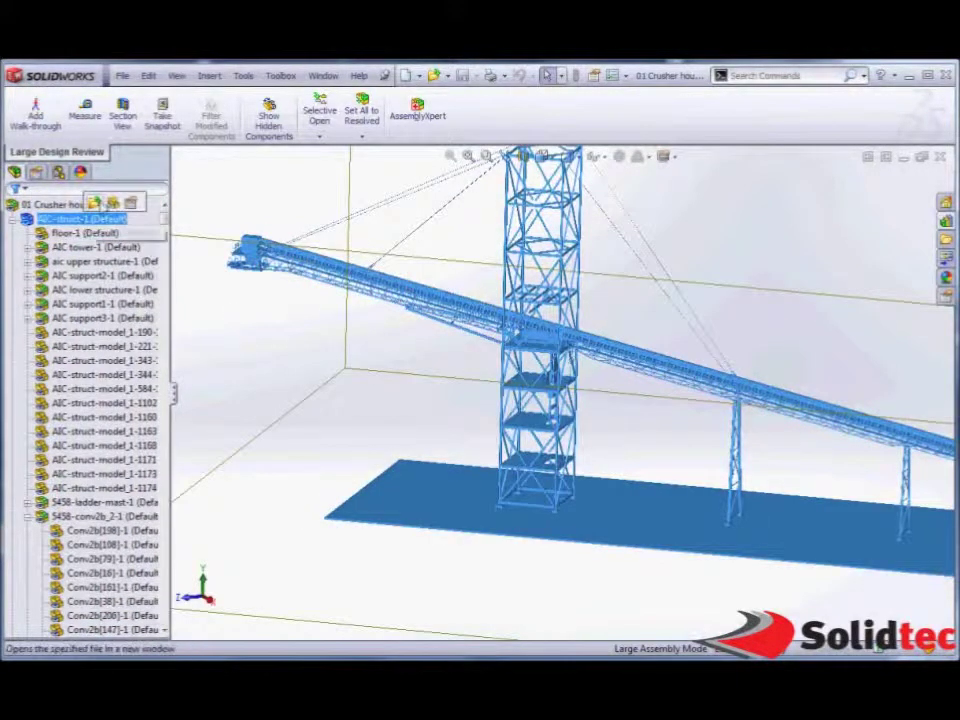
left_click(112, 203)
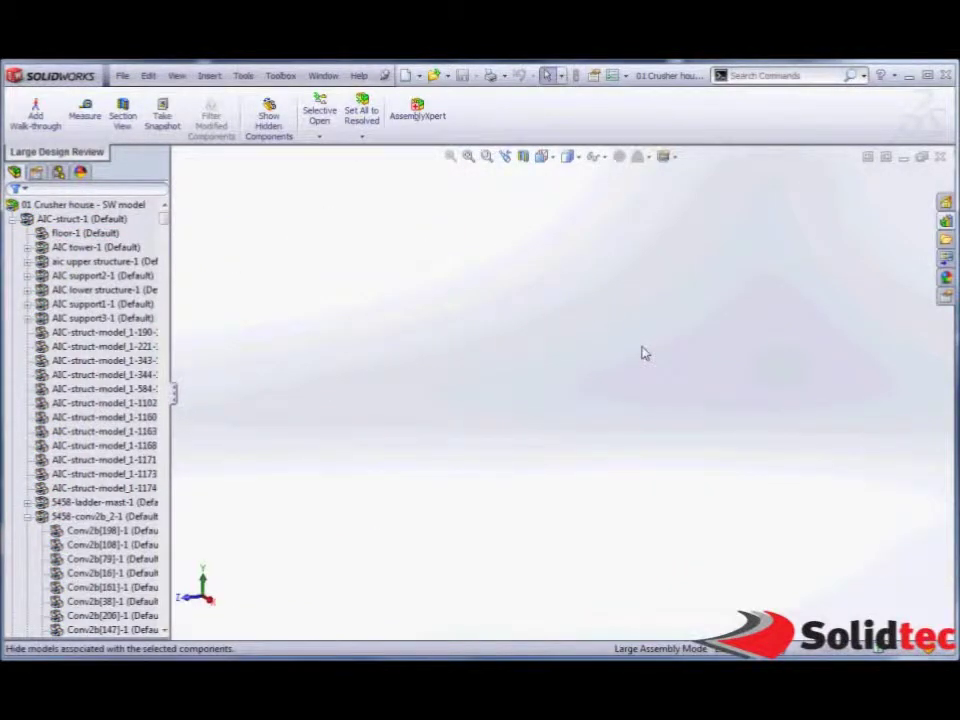
Select the top two floors of the crusher house with their columns and chute section, and hide them.
scroll(679, 383, "up", 4)
scroll(768, 443, "down", 8)
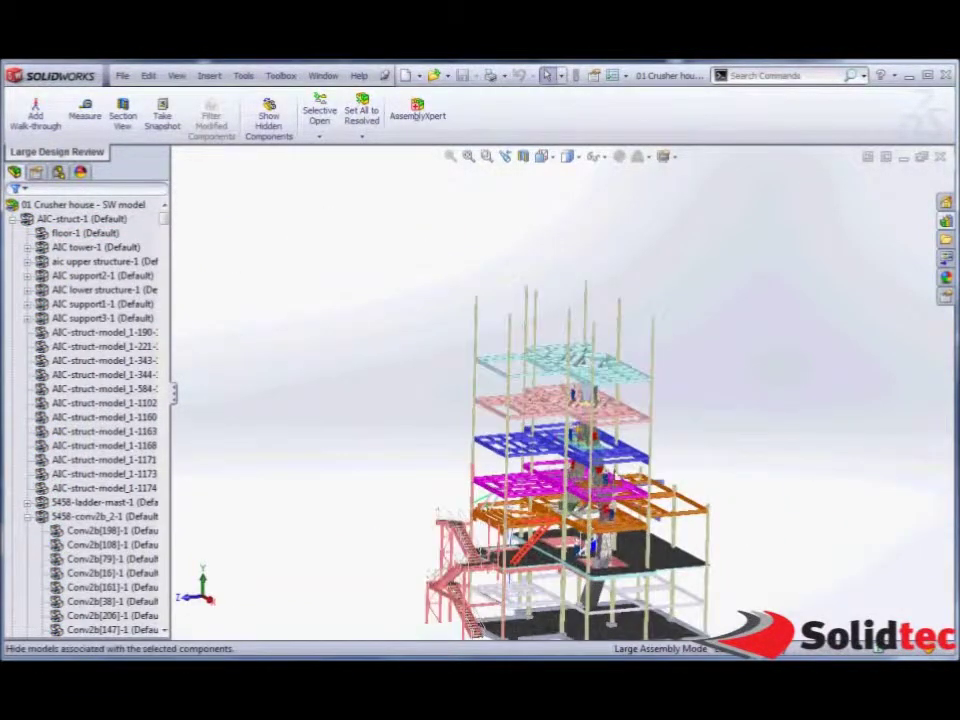
middle_click_drag(612, 466, 650, 446)
scroll(591, 399, "down", 6)
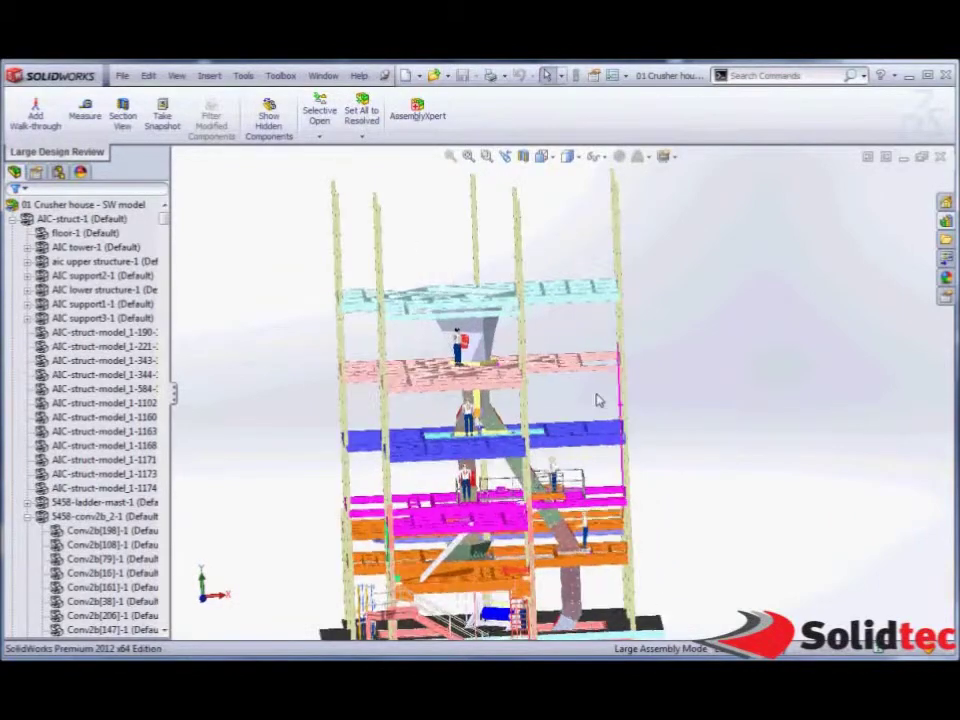
scroll(580, 390, "up", 2)
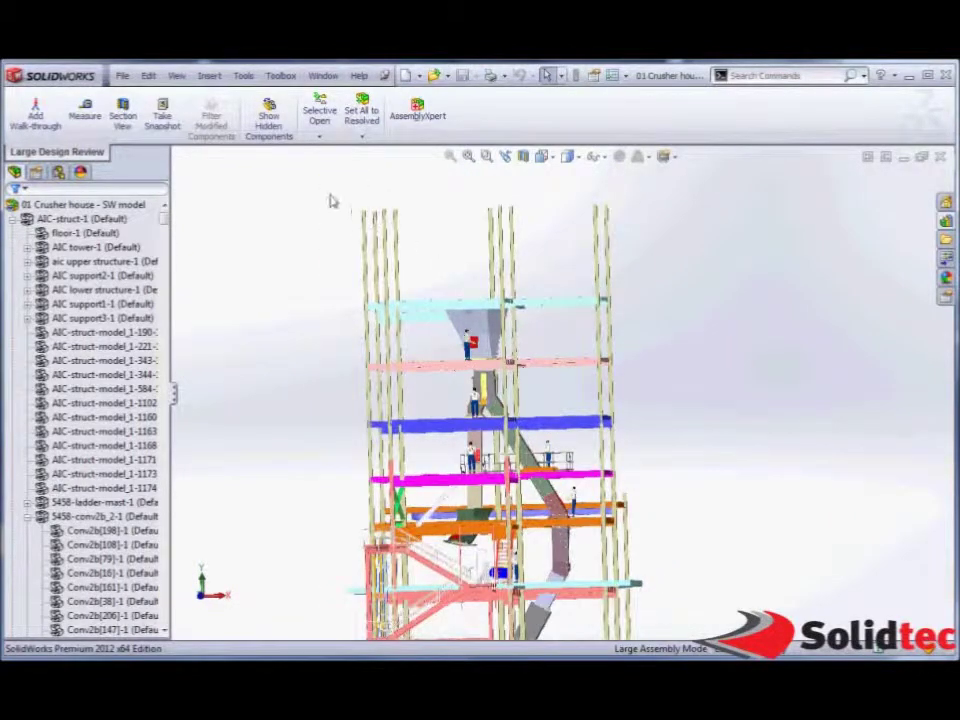
left_click_drag(330, 200, 677, 388)
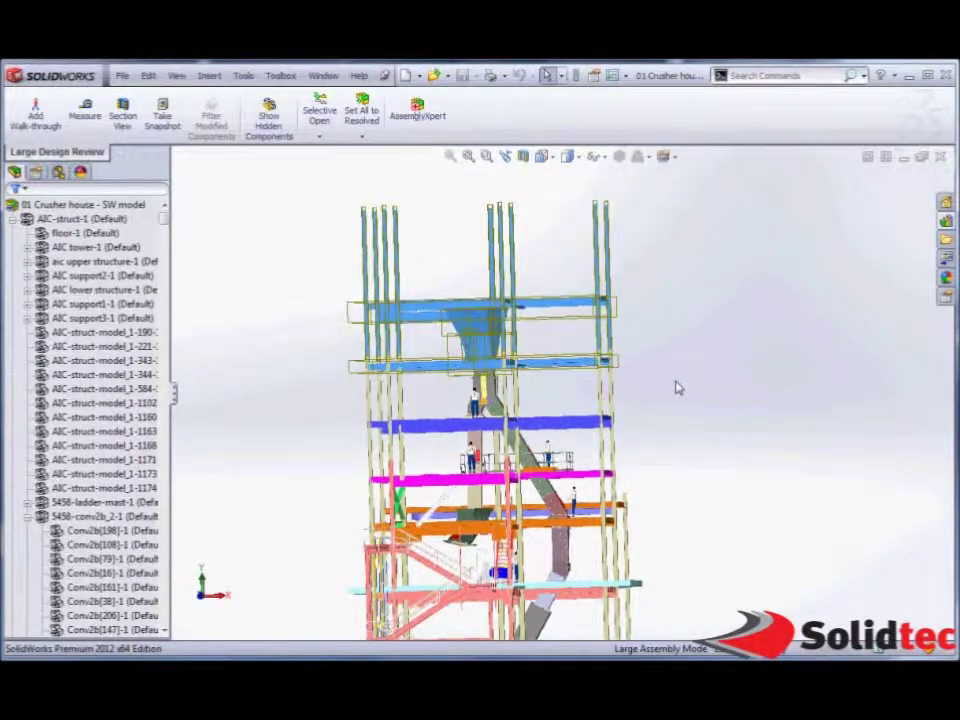
right_click(678, 350)
left_click(697, 304)
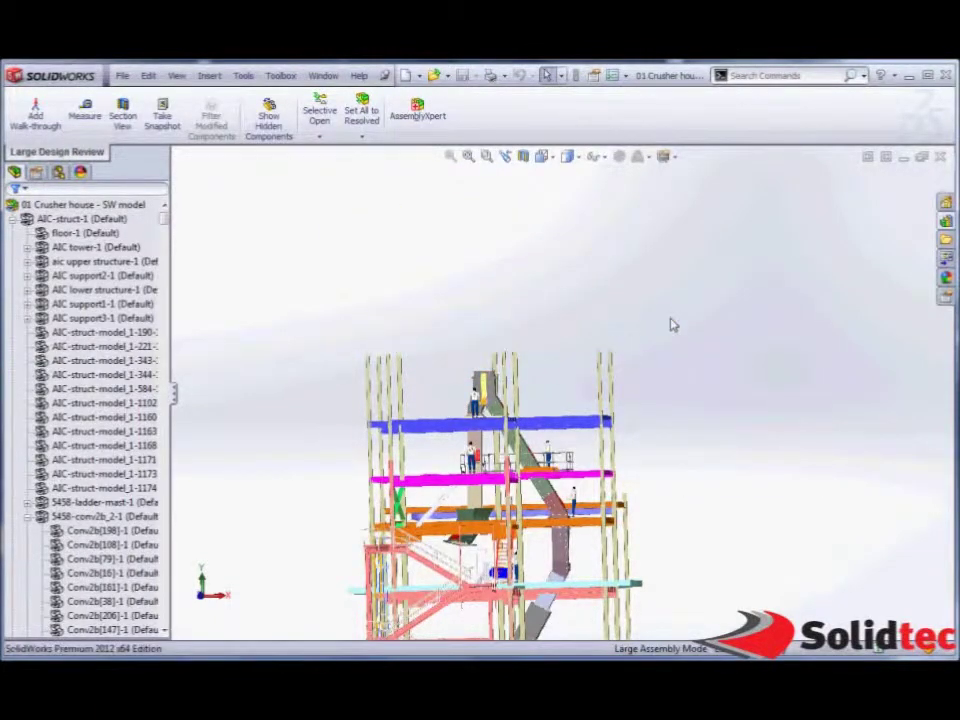
Isolate the gate housing component Gate hsg wlmt-3 on the blue floor level.
middle_click_drag(548, 381, 506, 377)
scroll(543, 385, "down", 6)
scroll(506, 376, "down", 2)
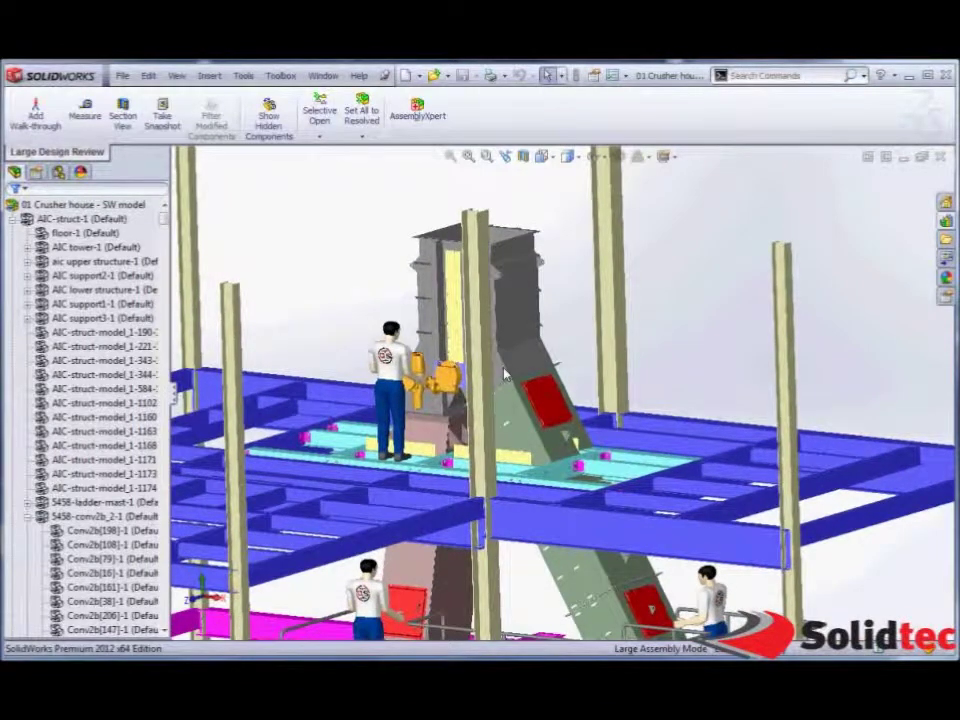
middle_click_drag(505, 373, 475, 371)
scroll(476, 373, "down", 5)
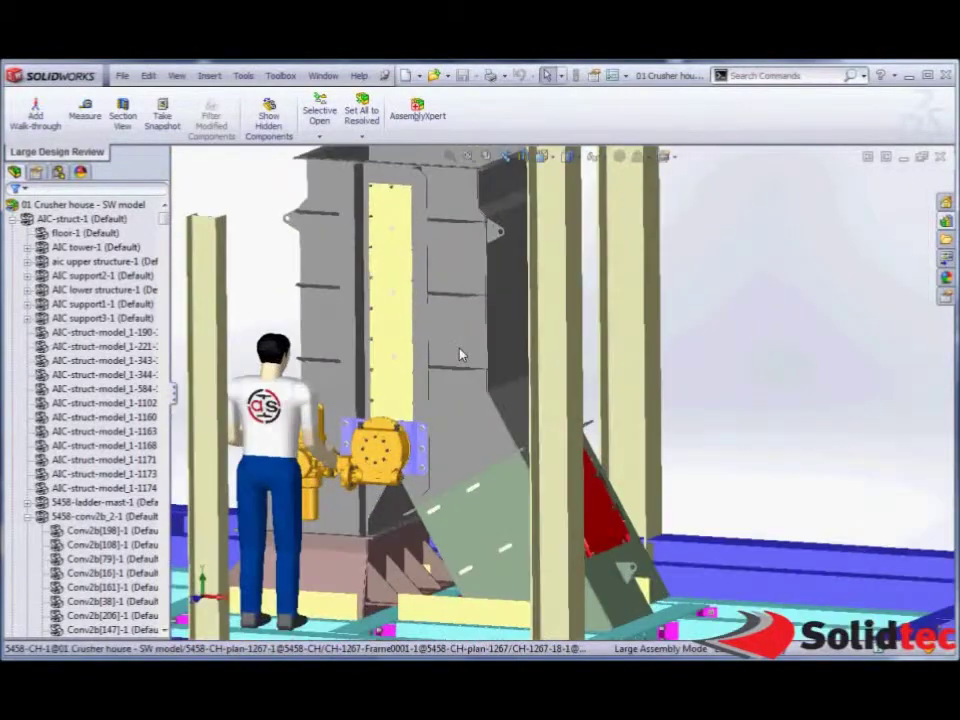
right_click(463, 338)
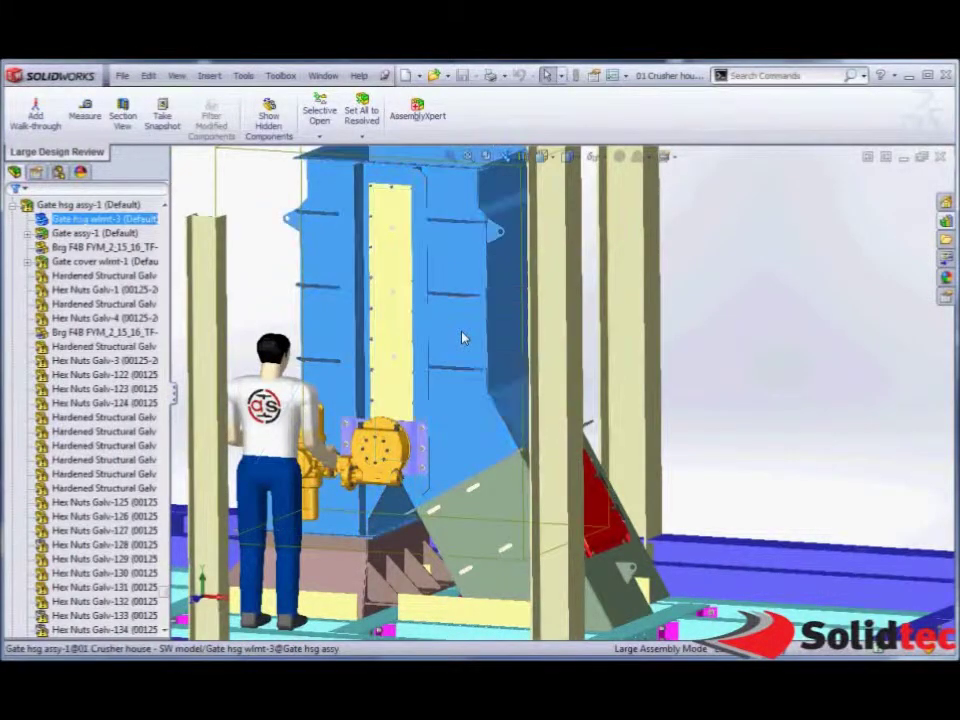
left_click(509, 440)
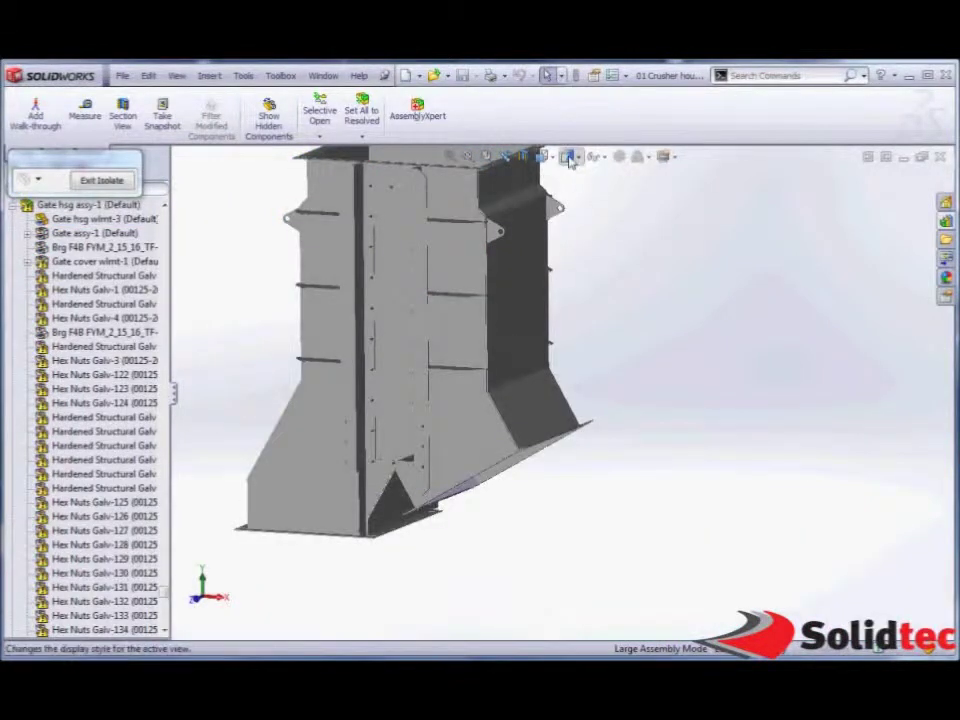
Examine the isolated gate housing's underside in Shaded With Edges, and return the display style to Shaded.
left_click(575, 174)
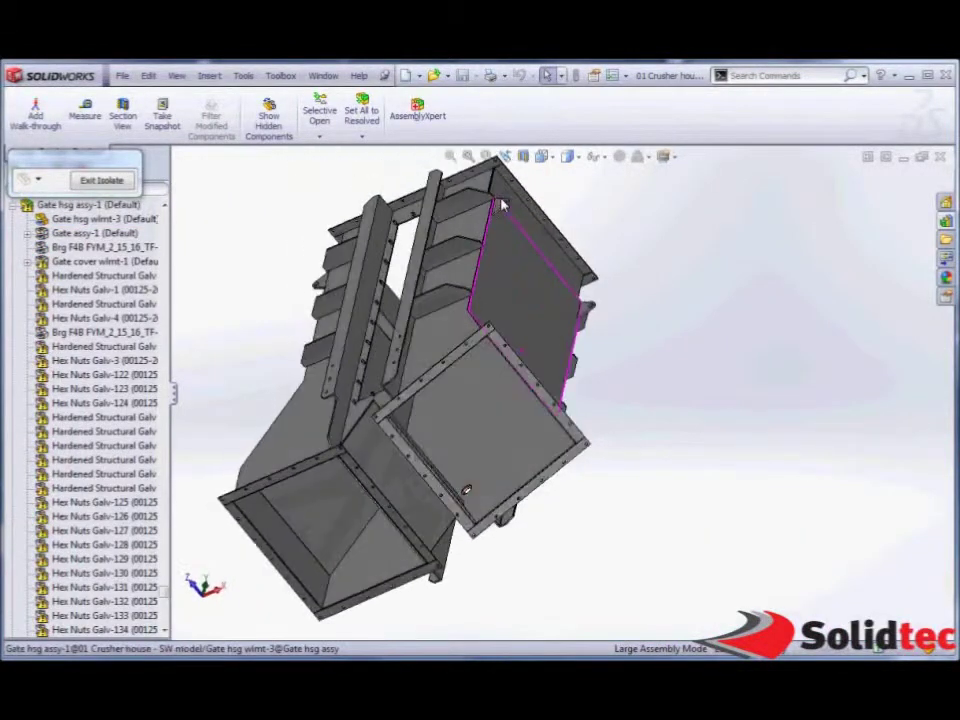
middle_click_drag(505, 268, 510, 340)
left_click(571, 158)
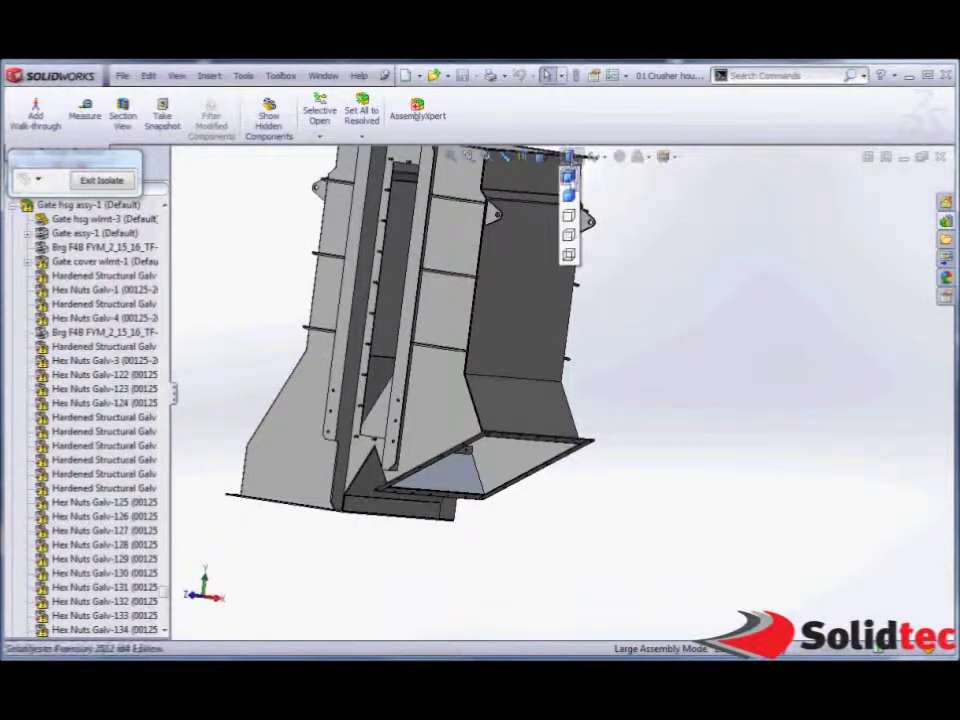
left_click(570, 195)
Exit isolation of the gate housing to bring back the surrounding crusher house structure.
left_click(118, 184)
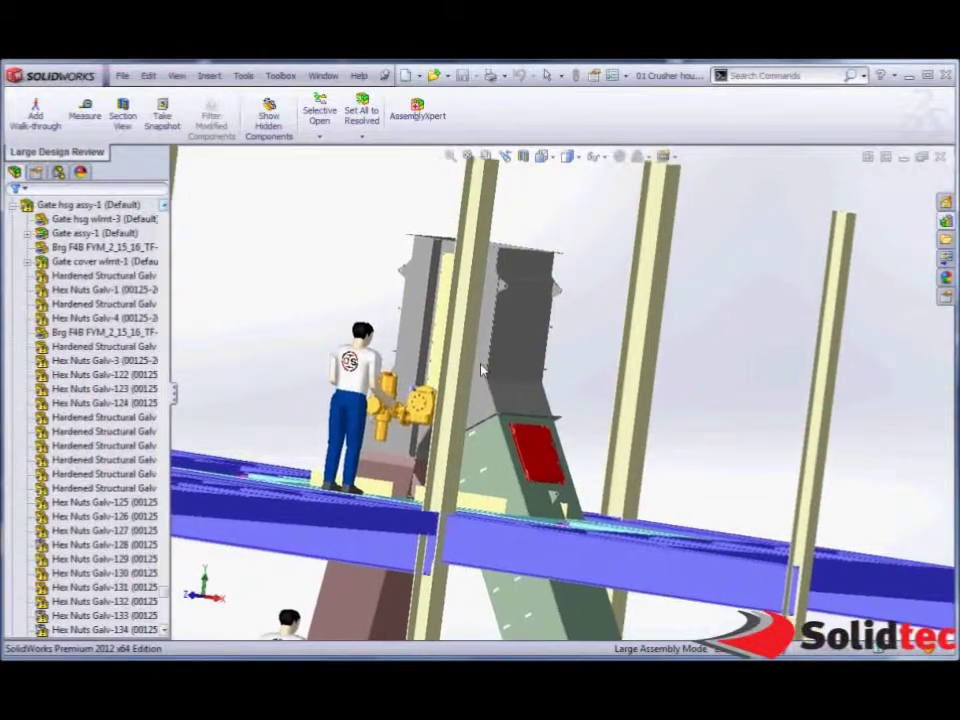
middle_click_drag(497, 369, 525, 369)
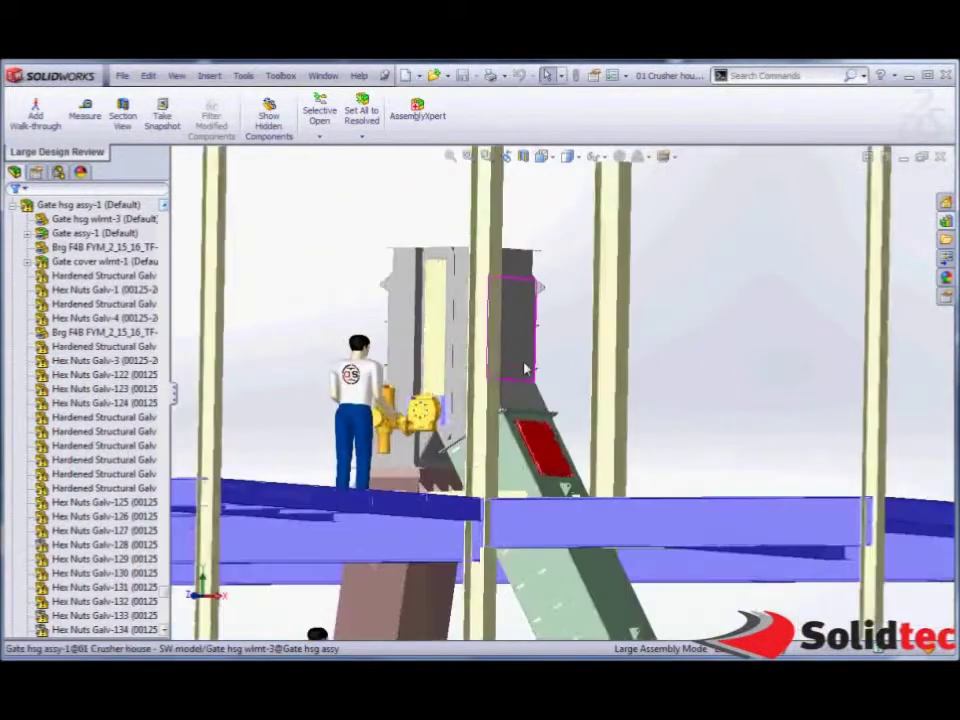
scroll(523, 386, "up", 6)
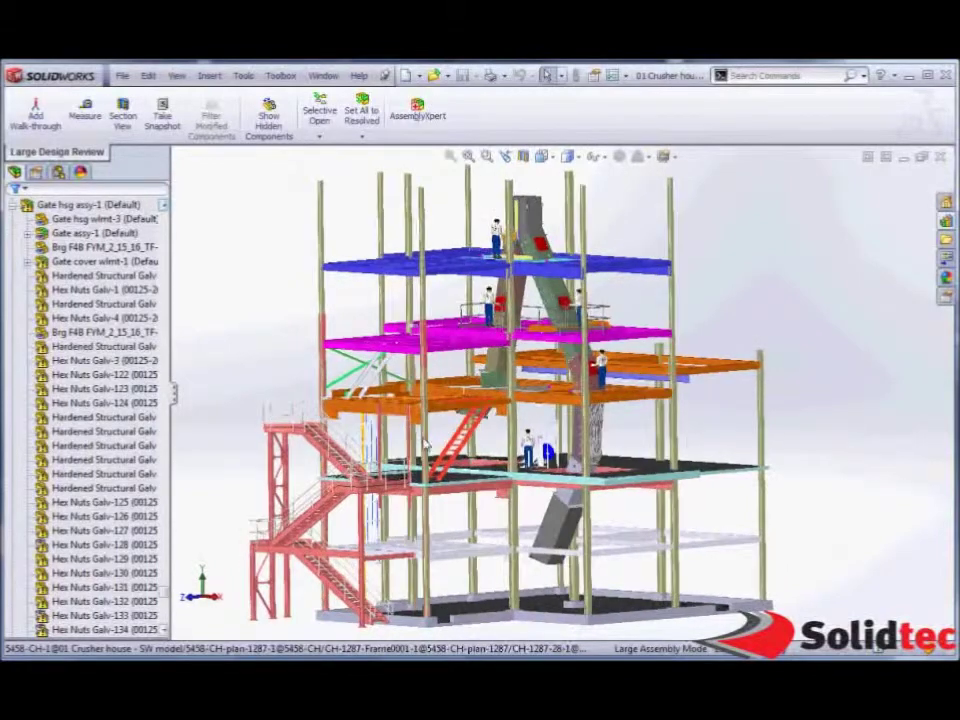
Add a walk-through with a vertical edge as the up direction and a 1650 mm viewport height, and start it.
left_click(82, 172)
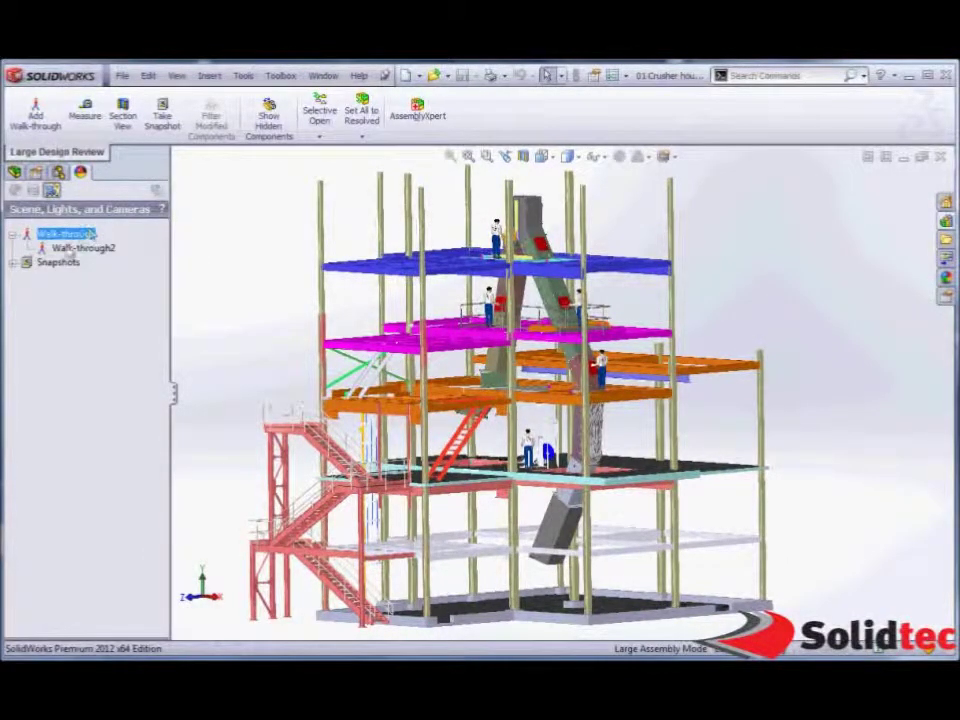
right_click(66, 235)
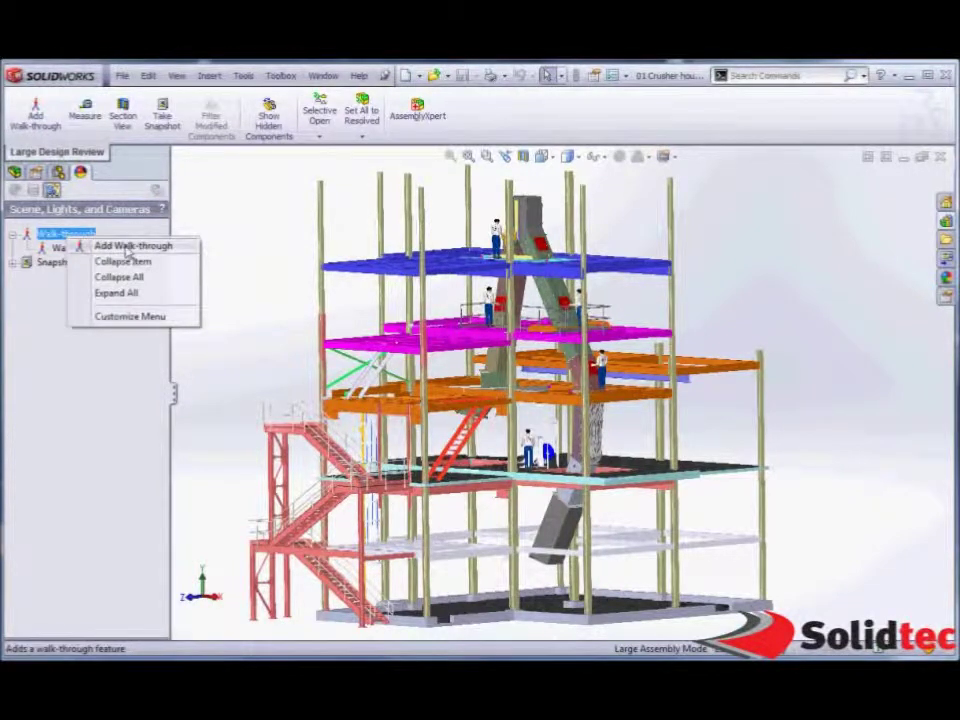
left_click(130, 246)
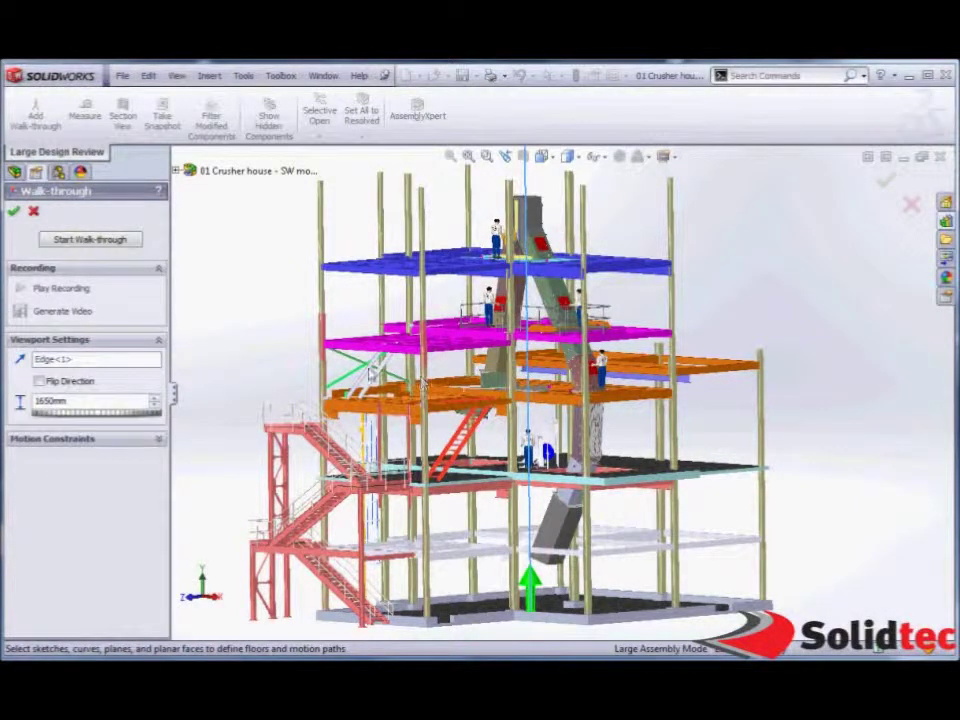
left_click(103, 243)
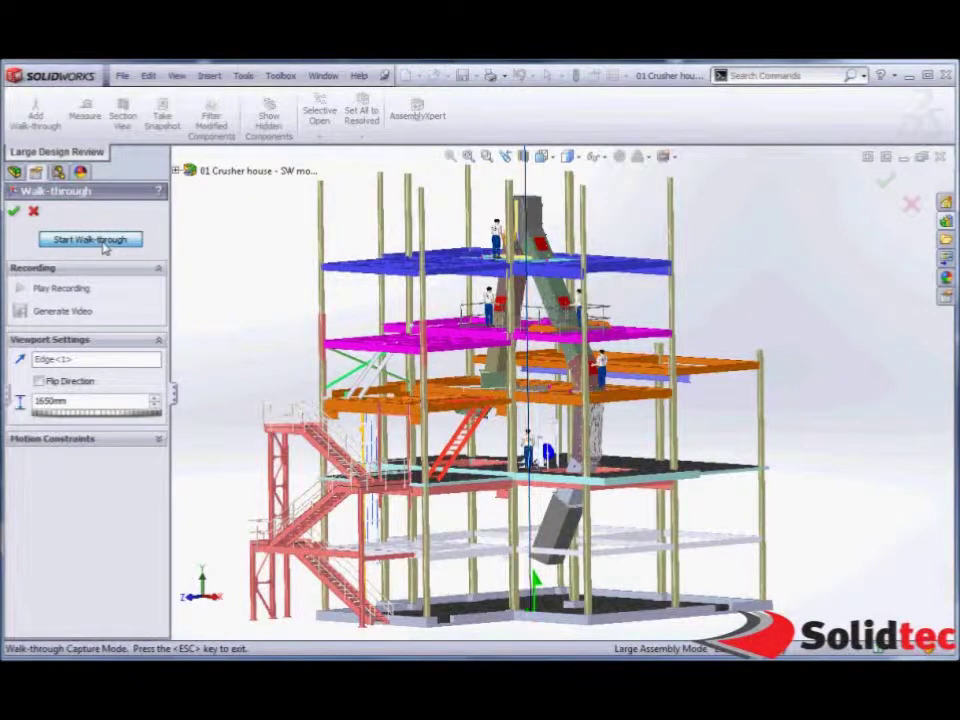
scroll(508, 420, "up", 2)
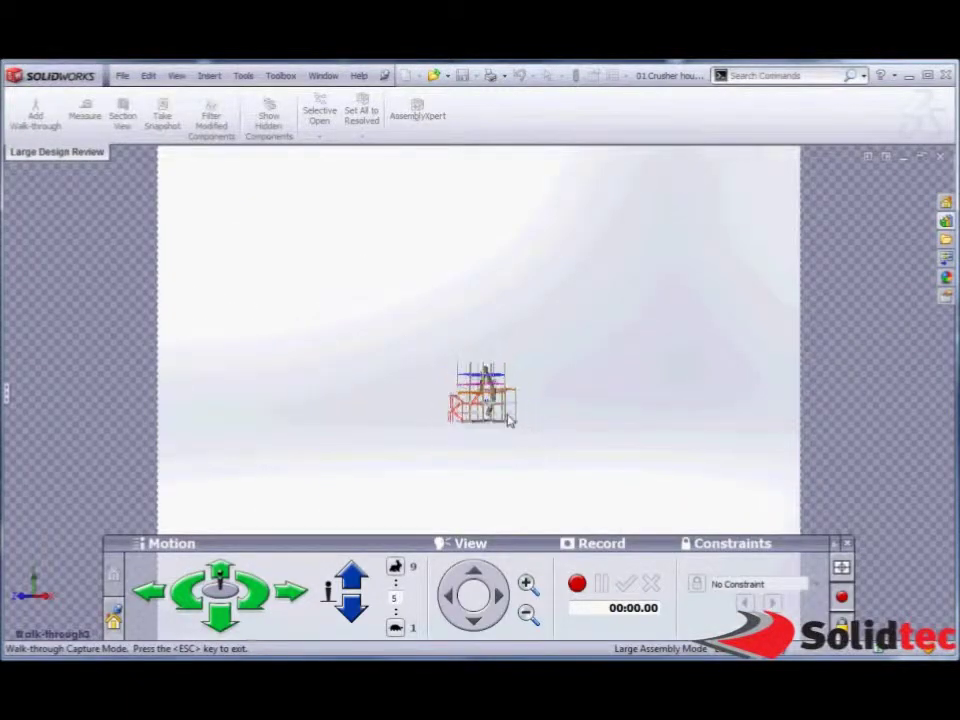
Frame the crusher house in the walk-through viewport, set the motion speed to 2, and start recording the walk-through.
scroll(481, 391, "down", 10)
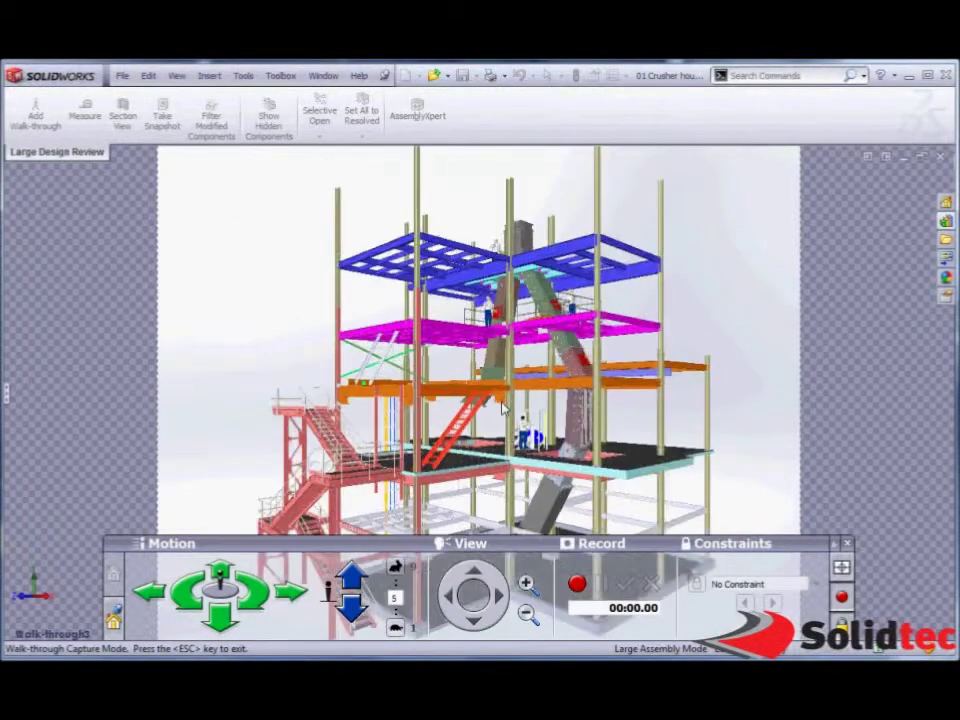
scroll(519, 459, "up", 3)
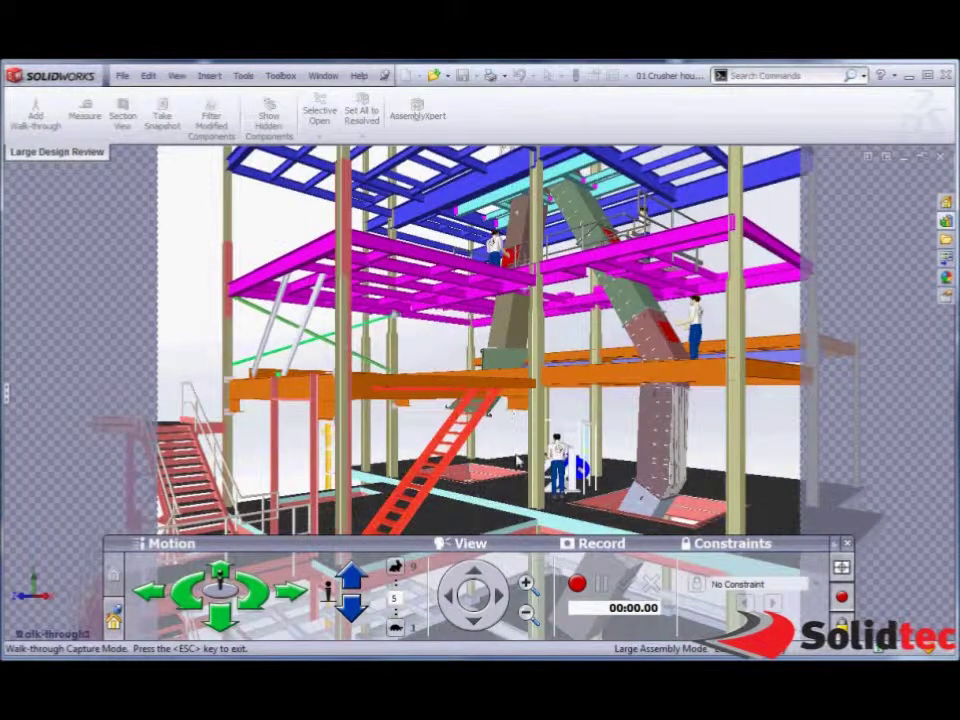
left_click(396, 628)
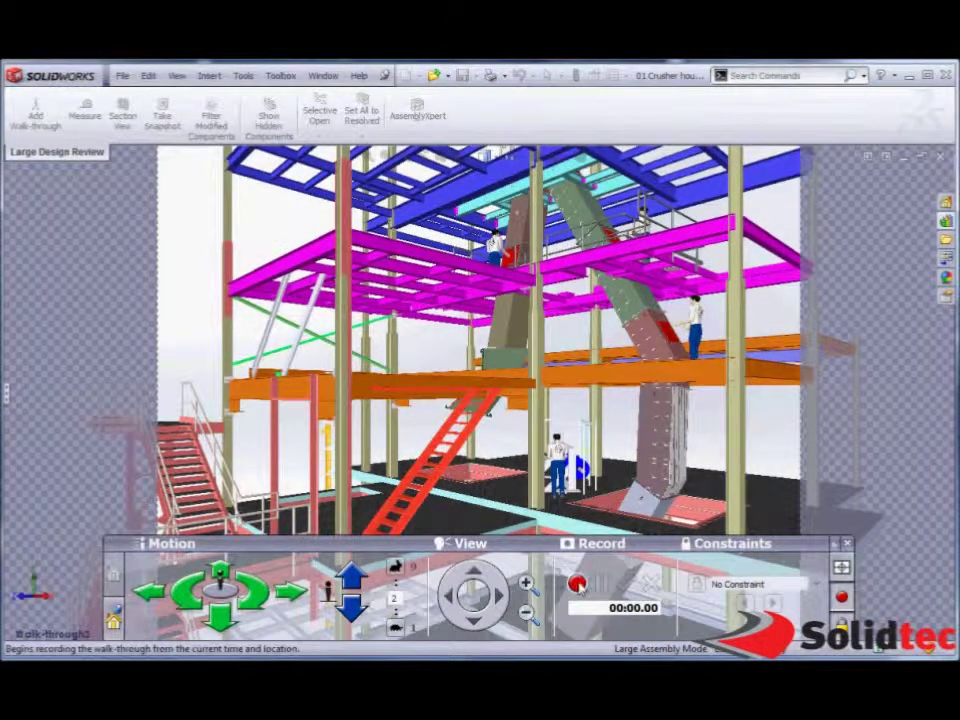
scroll(519, 430, "up", 3)
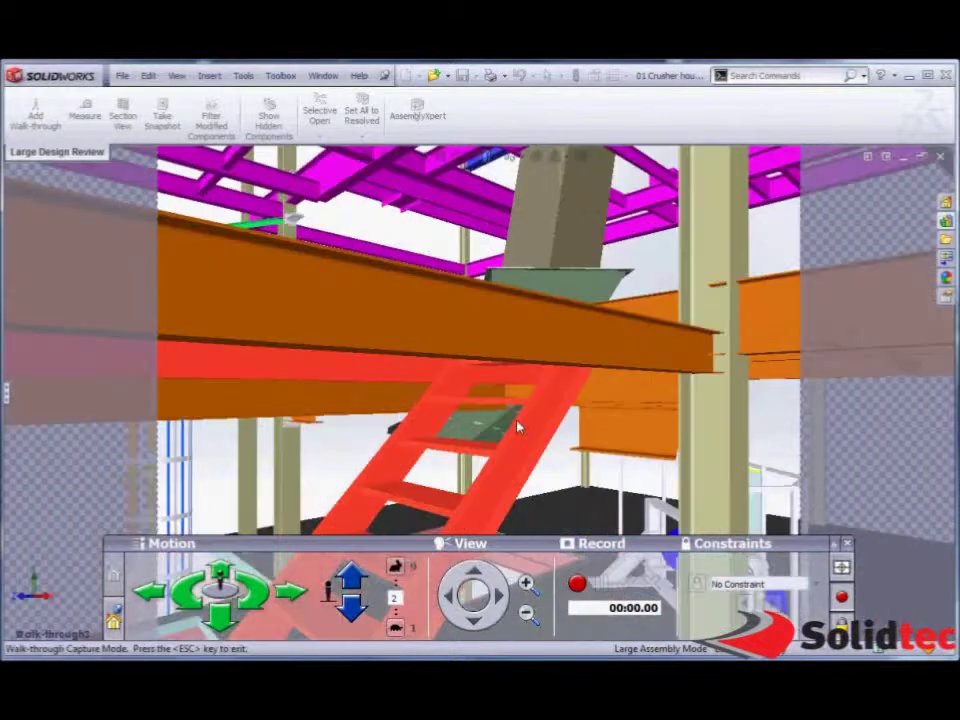
scroll(517, 427, "down", 4)
middle_click_drag(505, 372, 519, 320)
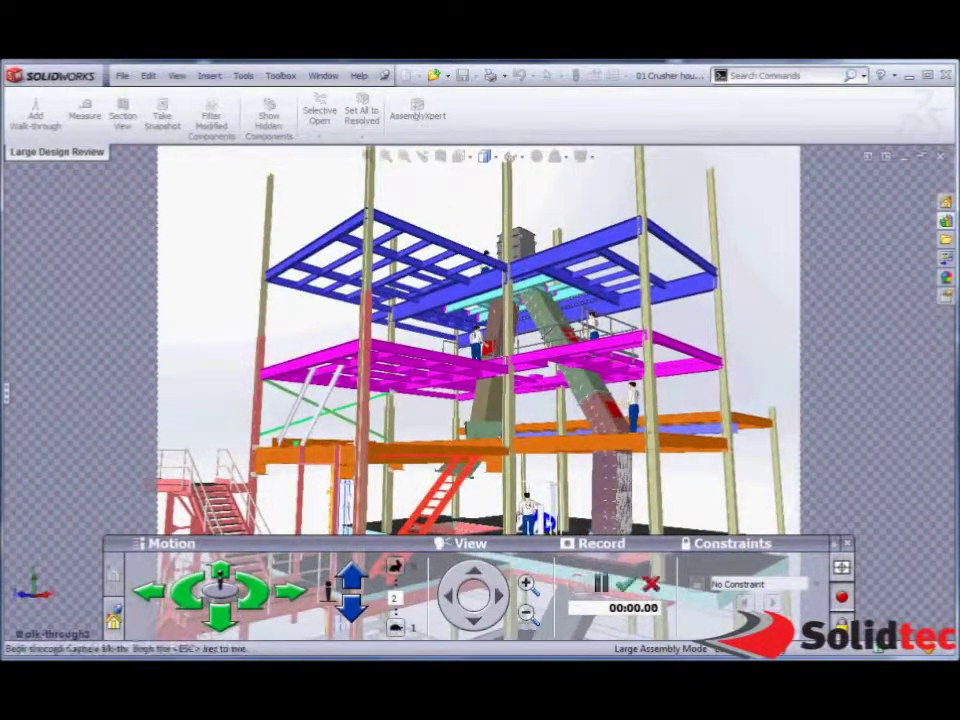
Record a walk-through path that moves in under the orange beams, turns through the structure, and rises above the magenta floor.
scroll(493, 439, "up", 5)
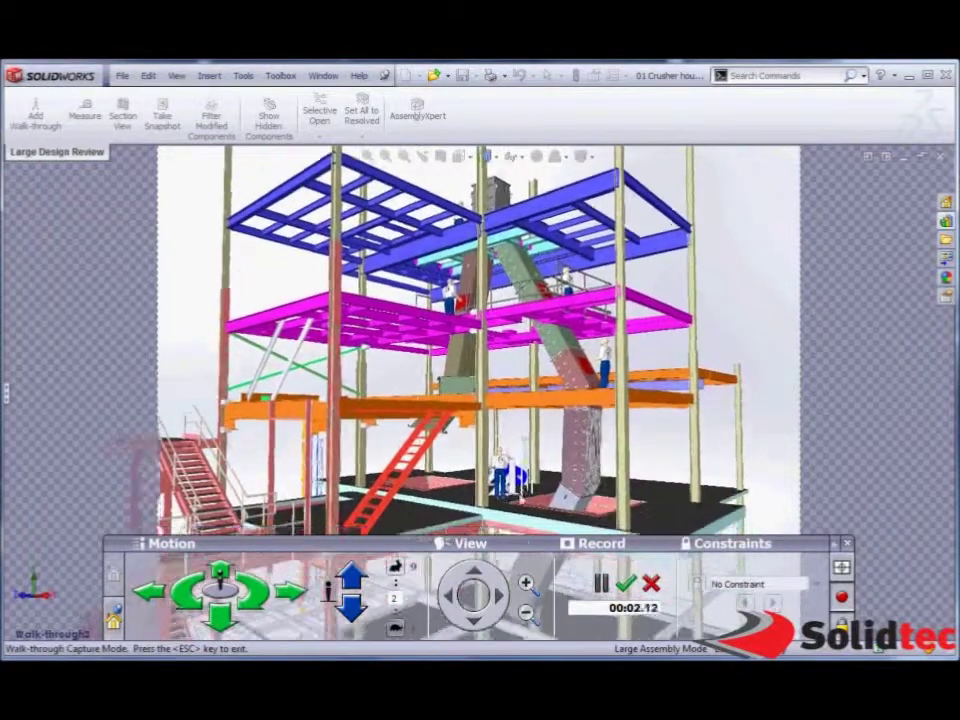
scroll(520, 528, "up", 5)
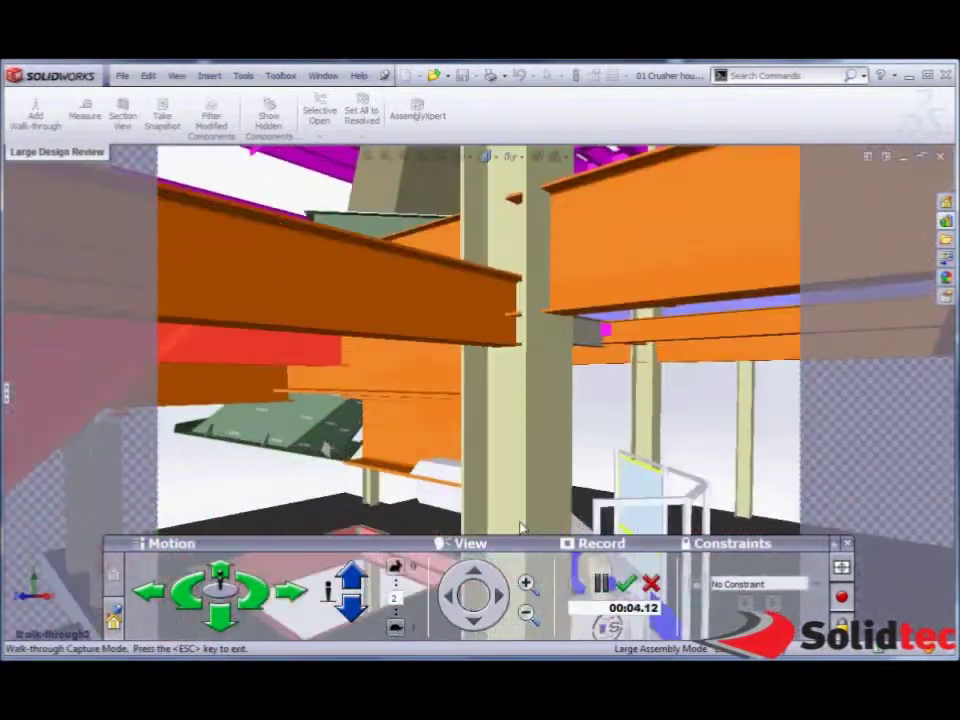
middle_click_drag(538, 519, 341, 325)
scroll(470, 500, "up", 5)
left_click_drag(342, 325, 530, 500)
key("Down")
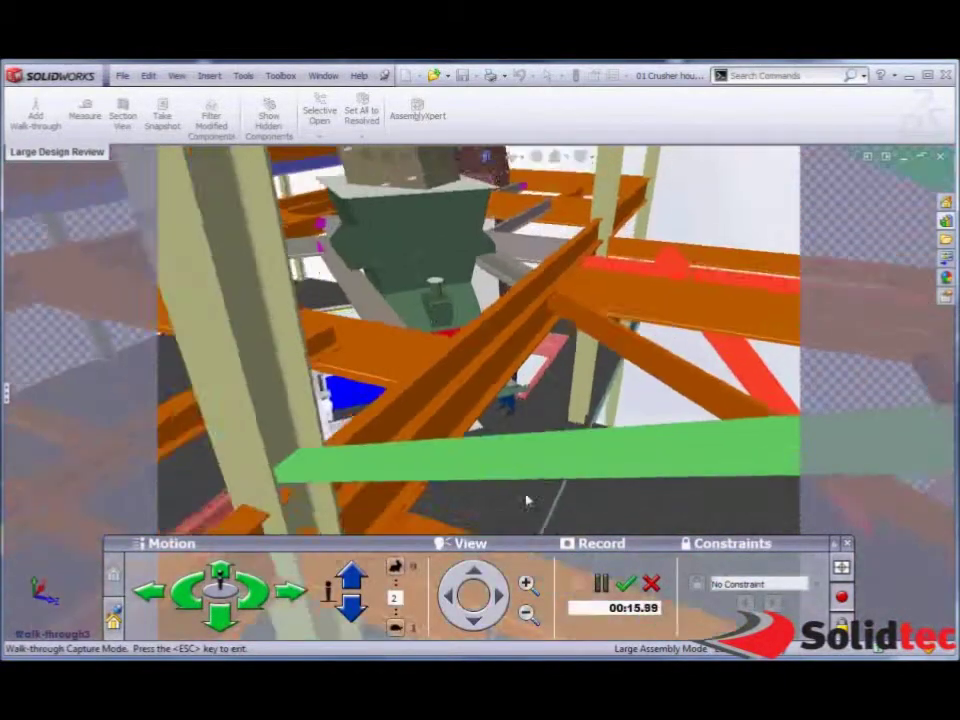
key("Down")
key("Up")
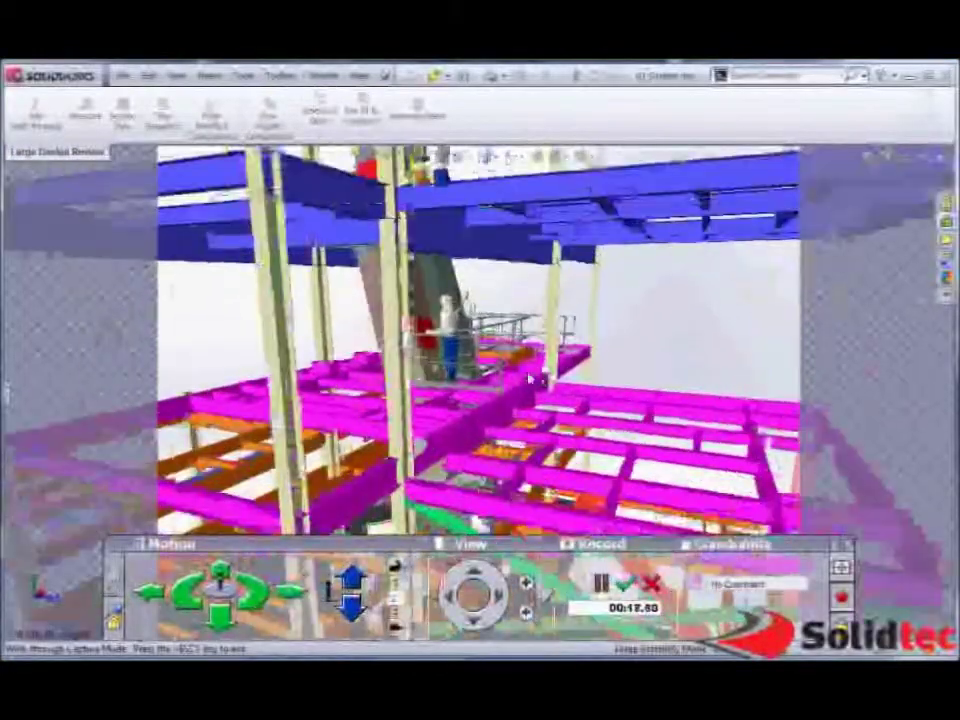
key("Up")
key("Down")
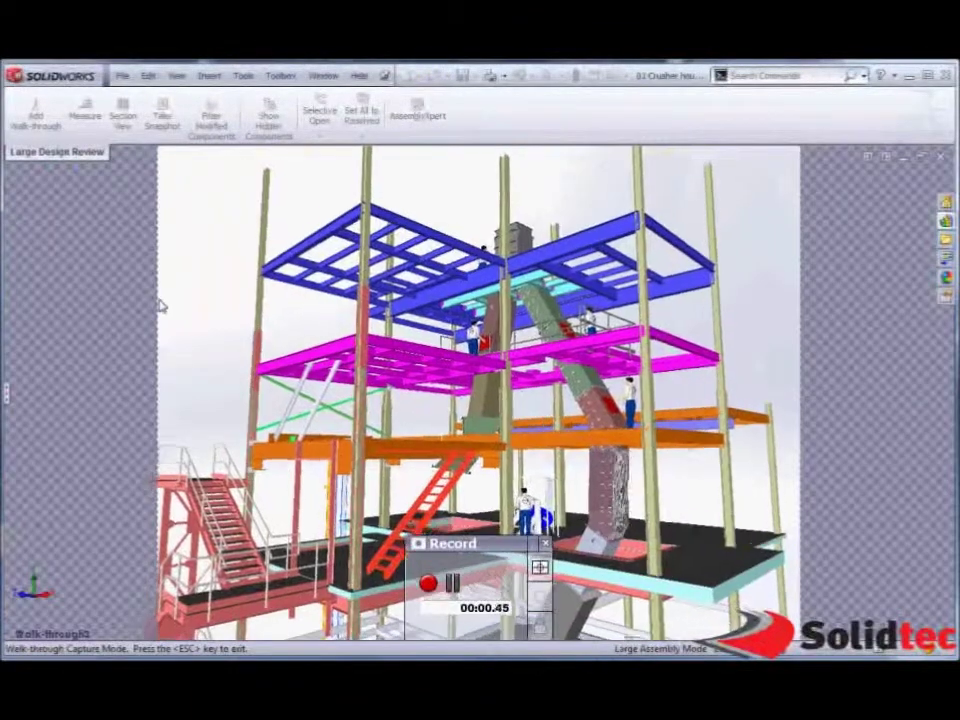
Play back the recorded walk-through, exit capture mode, and discard the new walk-through.
key("Up")
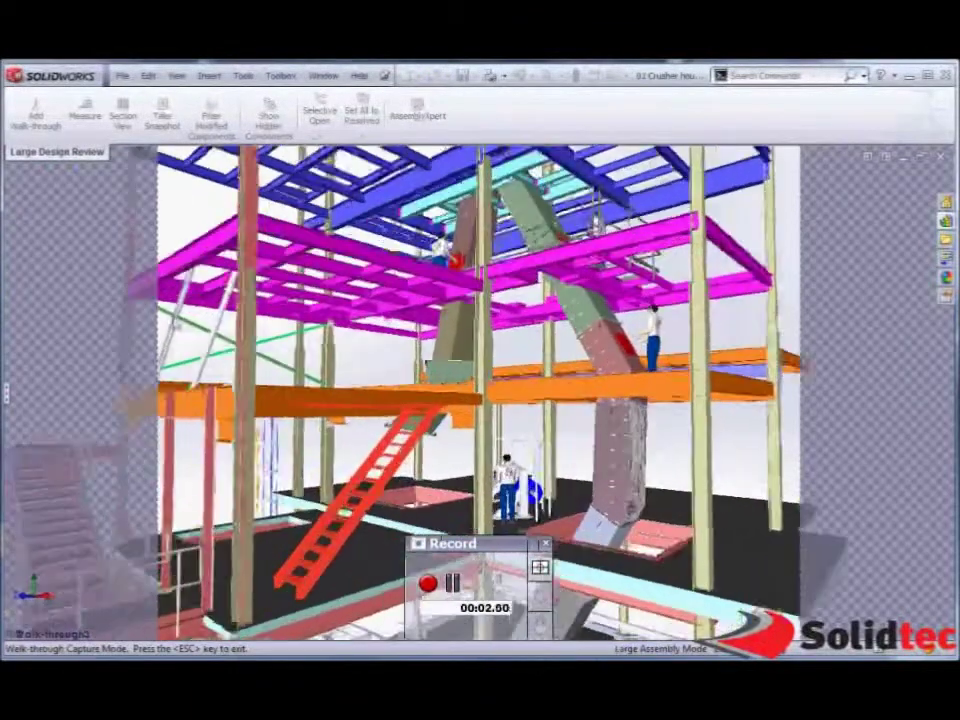
key("Up")
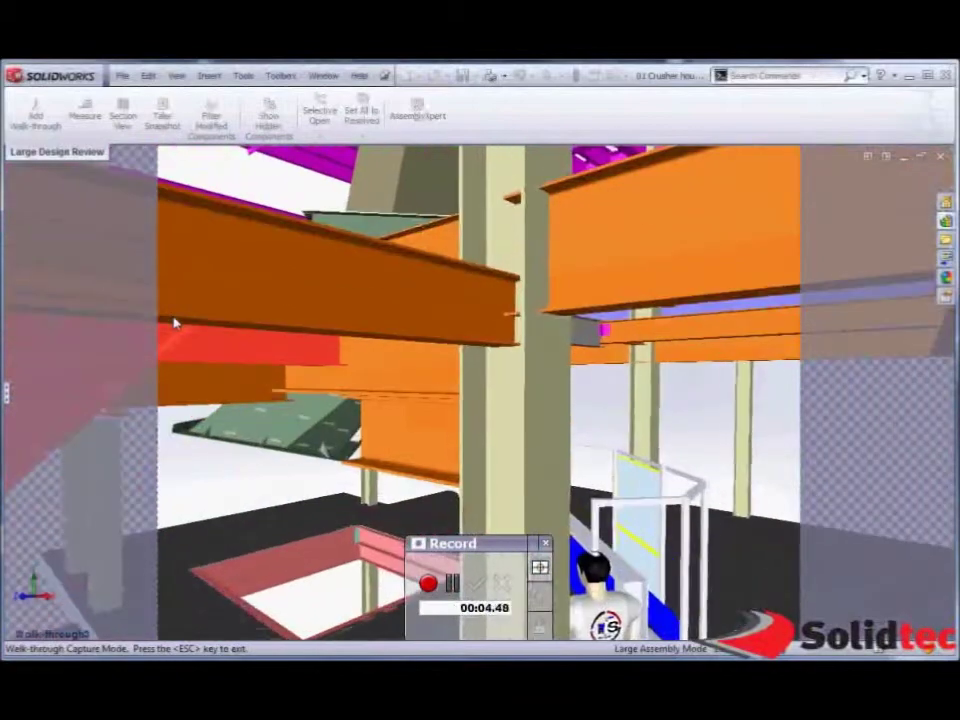
key("Left")
key("Up")
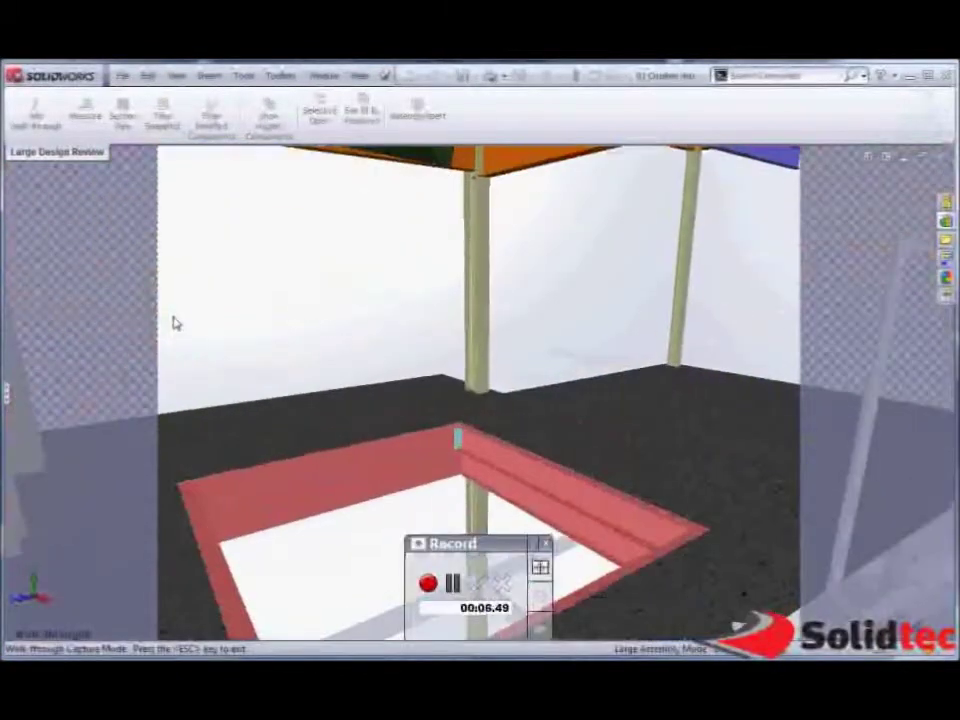
left_click_drag(173, 322, 253, 356)
key("Left")
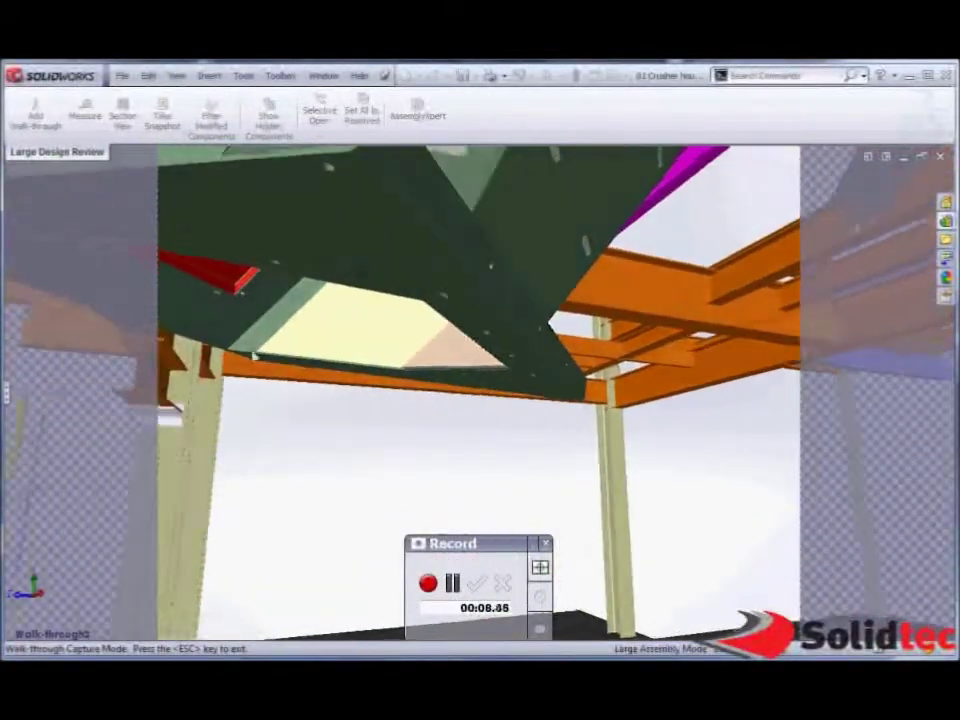
key("Down")
key("Right")
key("Up")
key("Right")
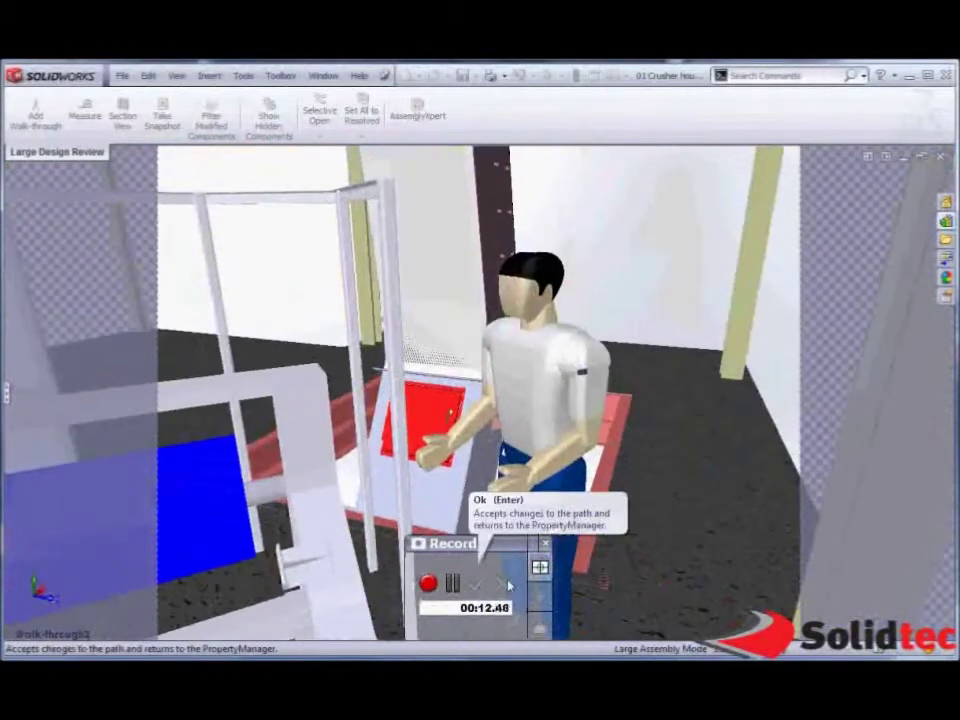
key("Down")
left_click(545, 544)
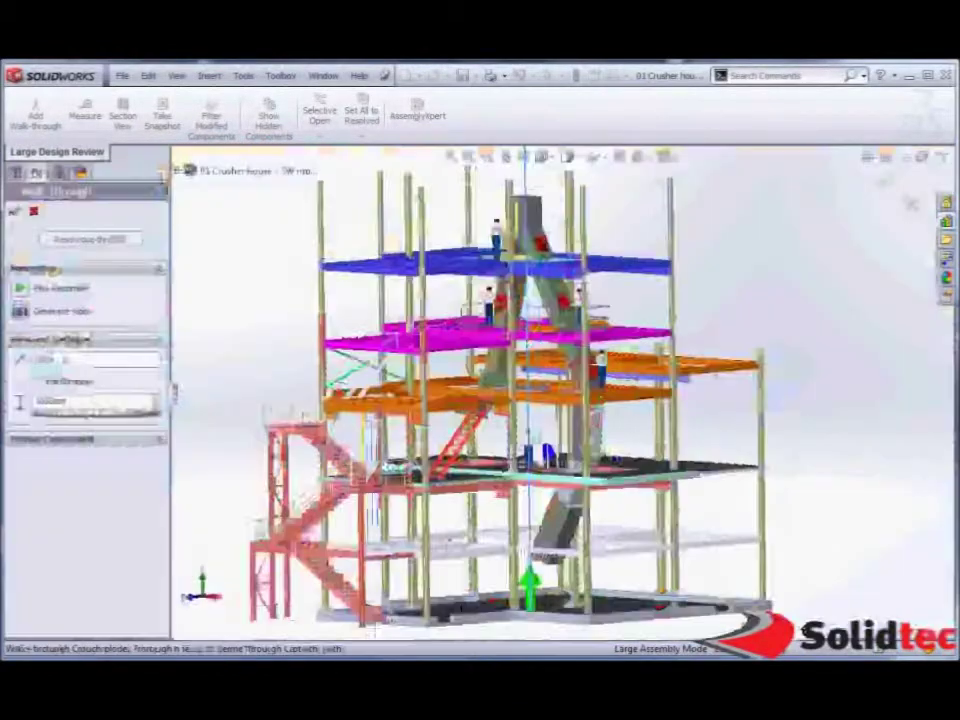
left_click(34, 213)
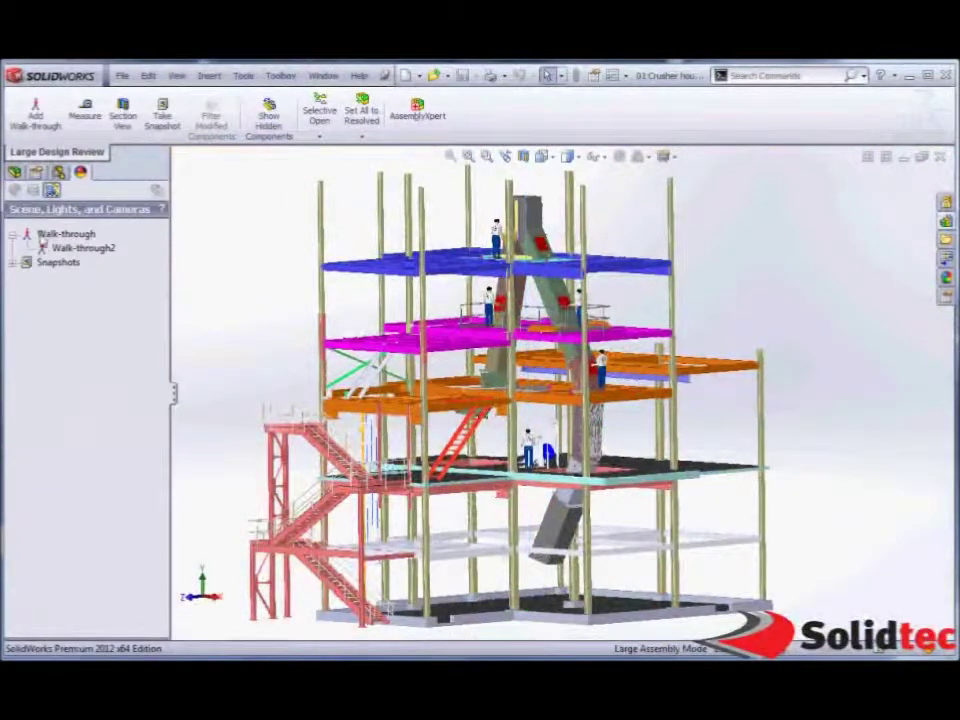
Open the existing Walk-through2 for editing, play back its recording, and exit the playback.
left_click(61, 250)
right_click(63, 250)
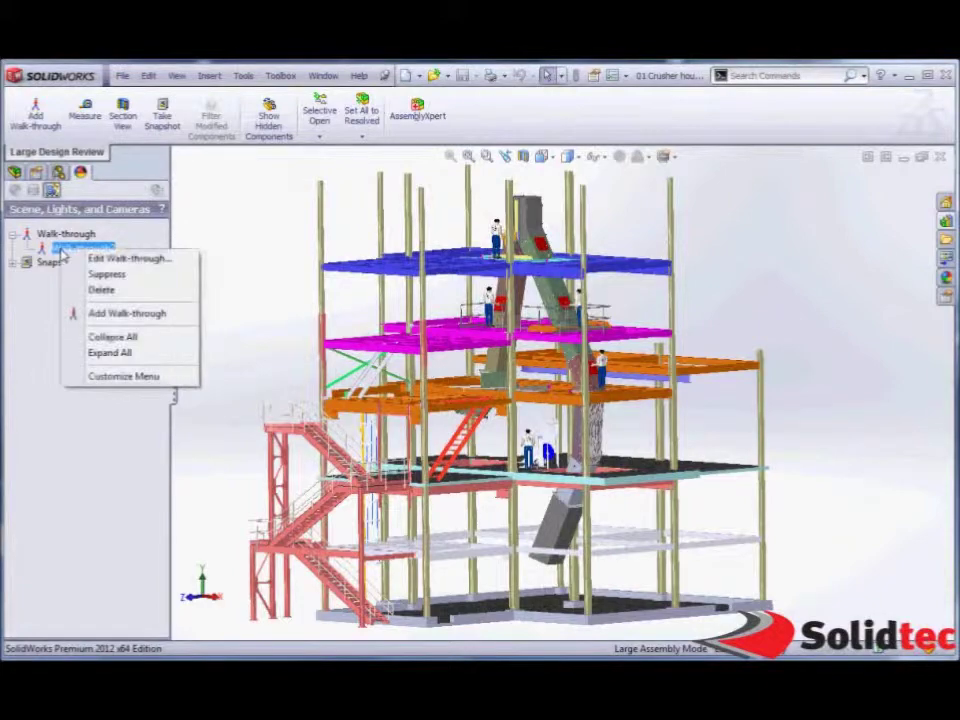
double_click(54, 249)
left_click(82, 243)
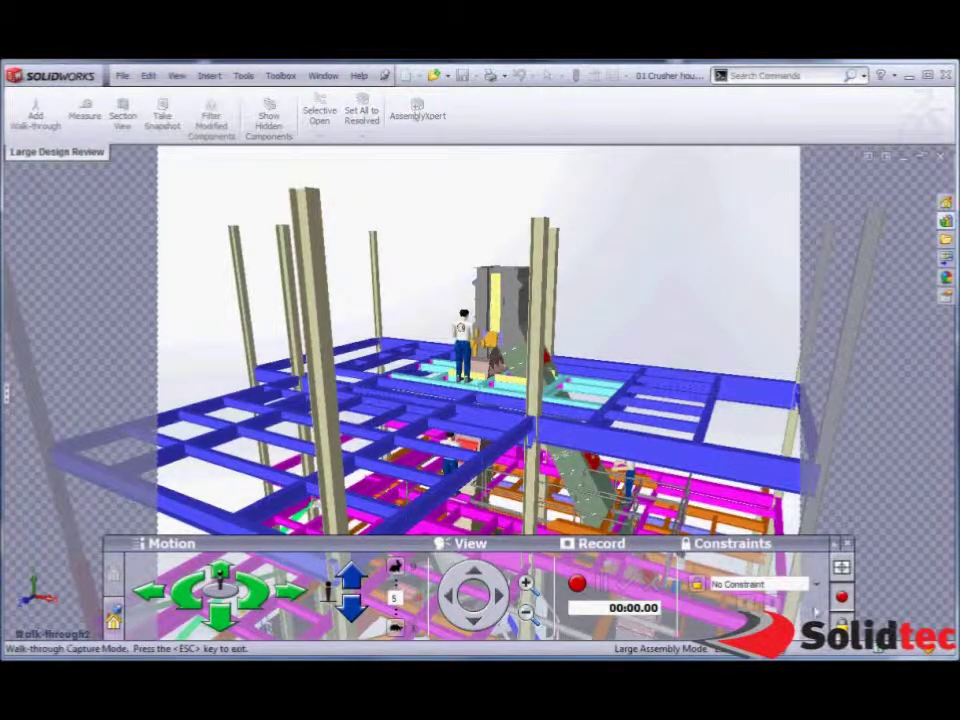
left_click(848, 544)
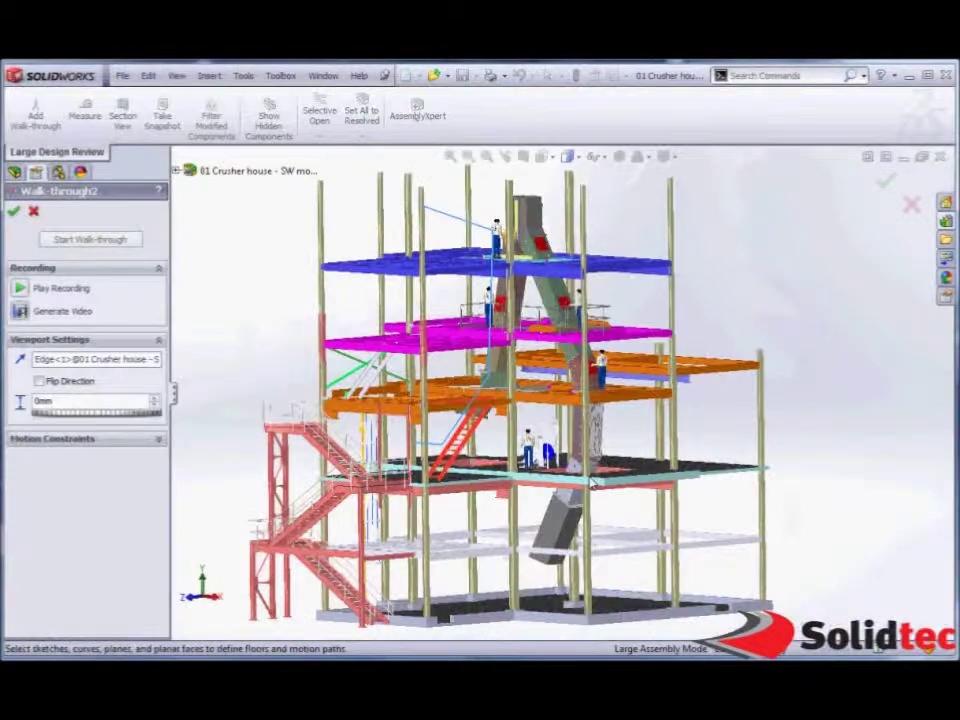
left_click(24, 289)
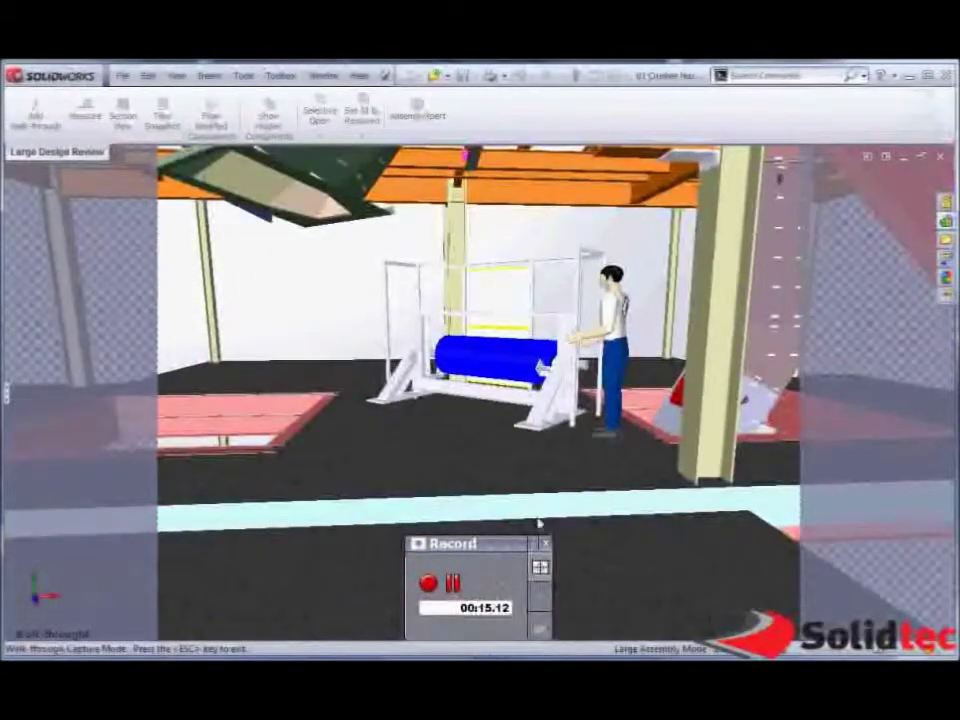
left_click(545, 543)
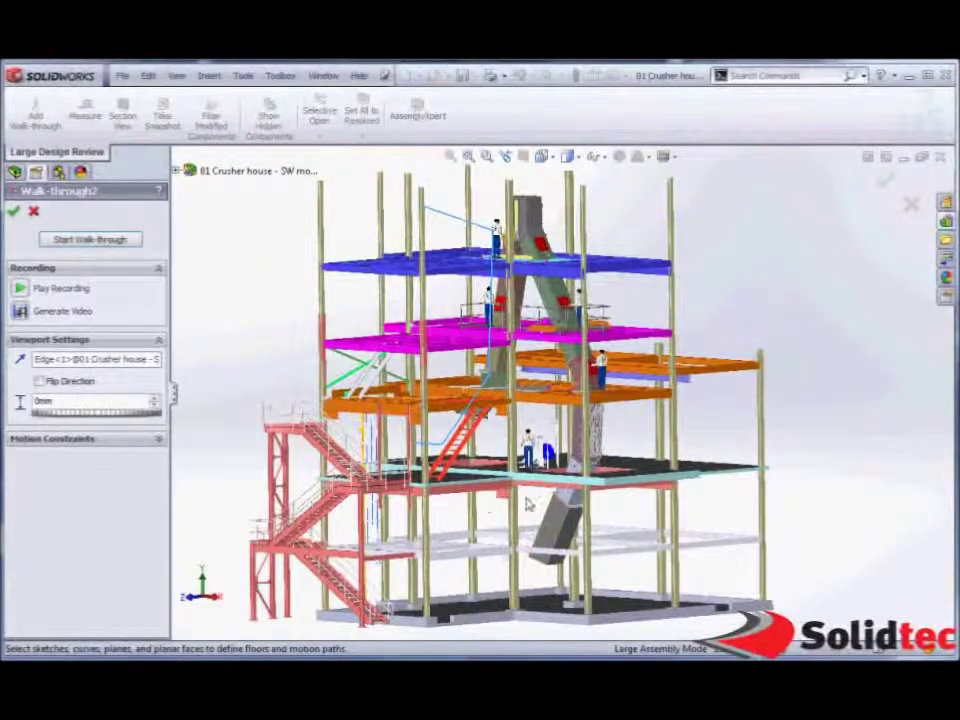
List the saved snapshots, try to activate the Home snapshot, and cancel the walk-through edit.
left_click(82, 173)
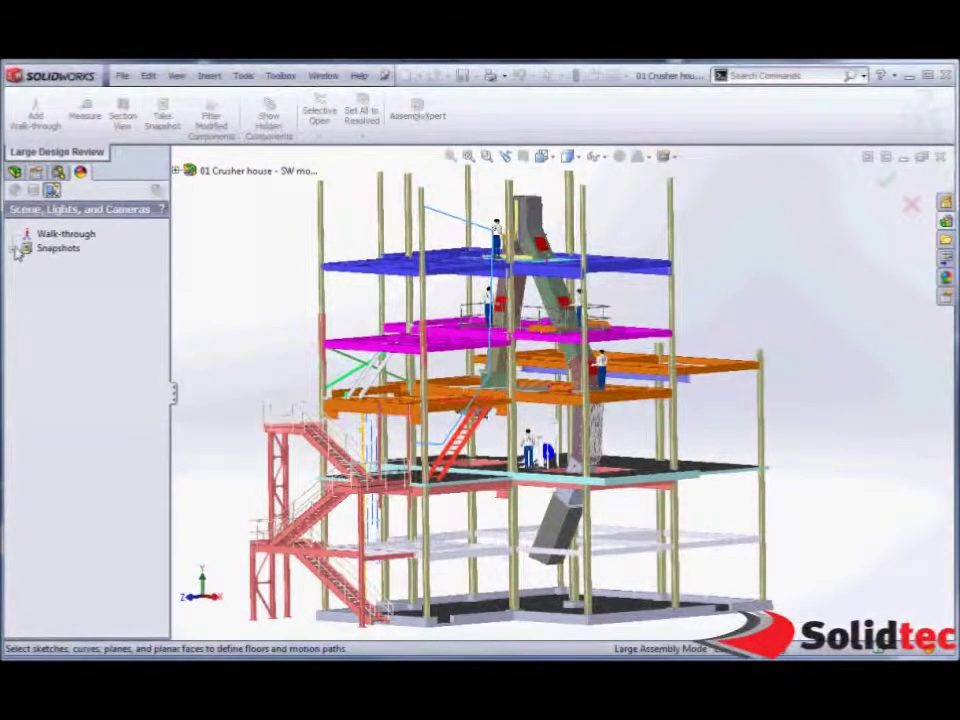
double_click(59, 267)
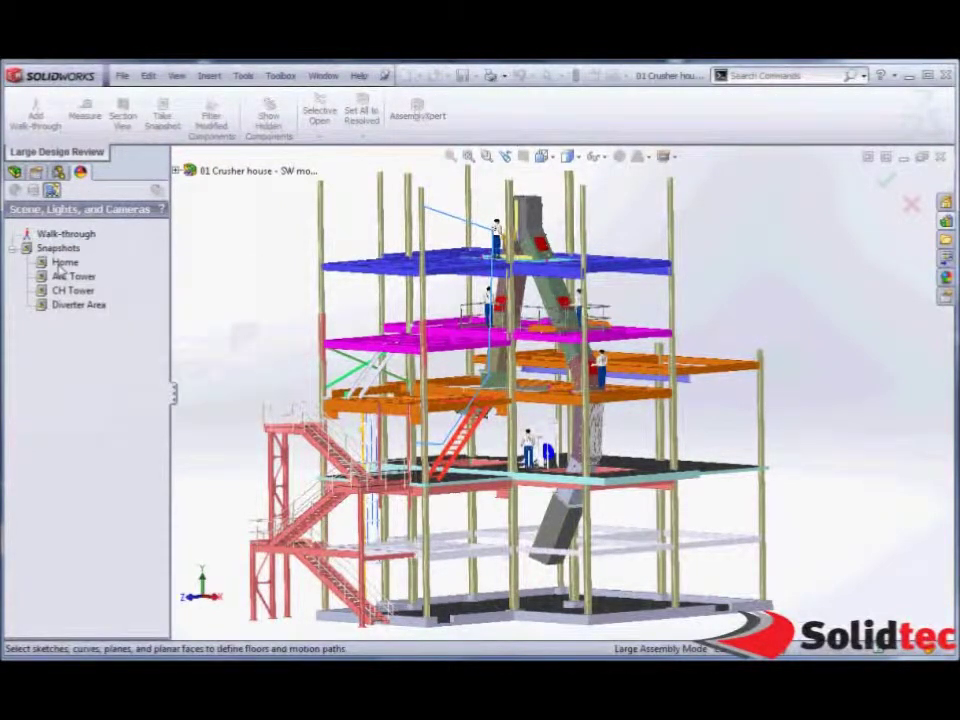
left_click(70, 264)
right_click(66, 277)
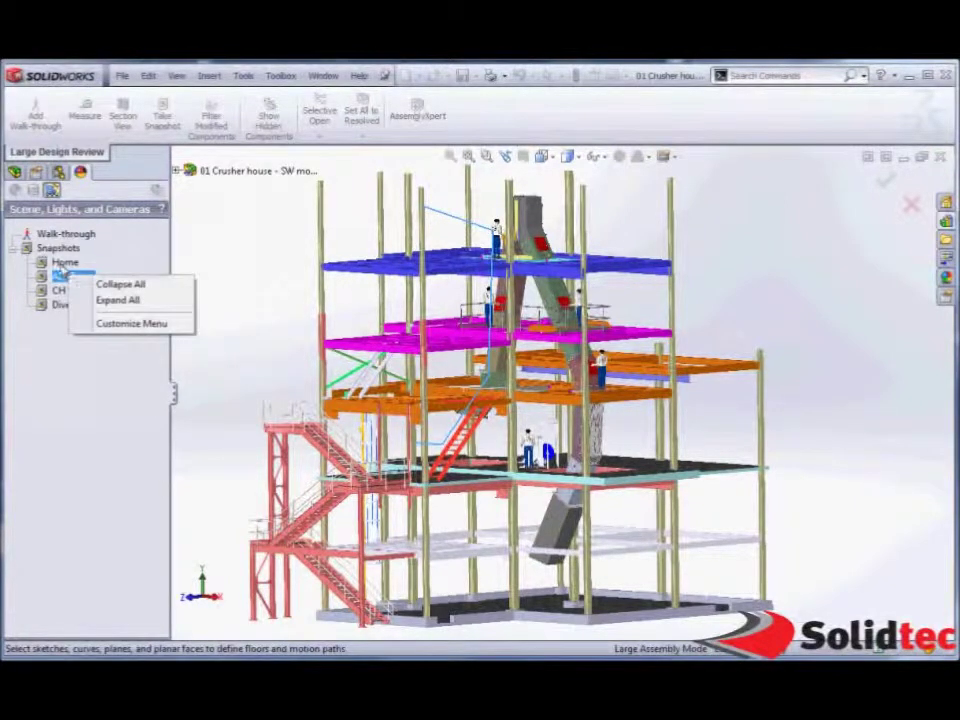
left_click(62, 263)
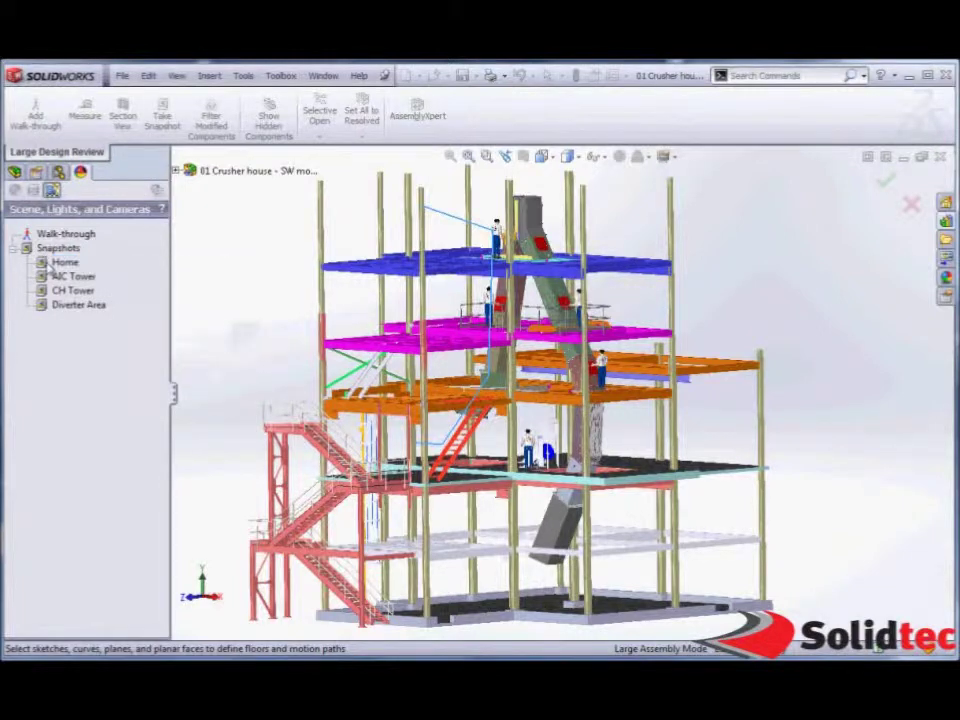
right_click(52, 262)
left_click(44, 306)
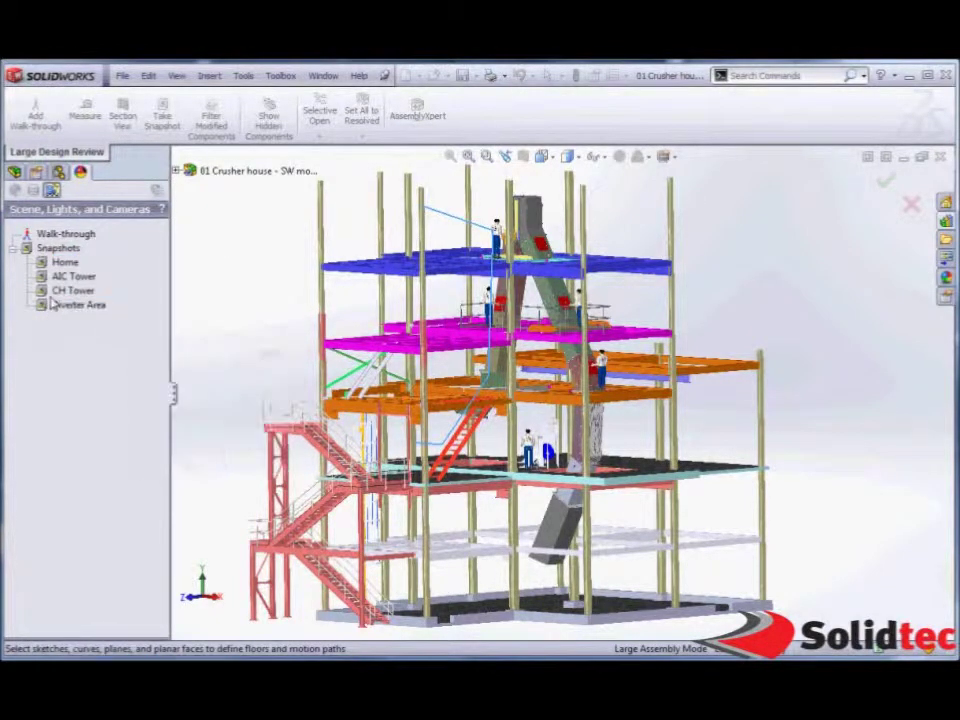
mouse_move(58, 269)
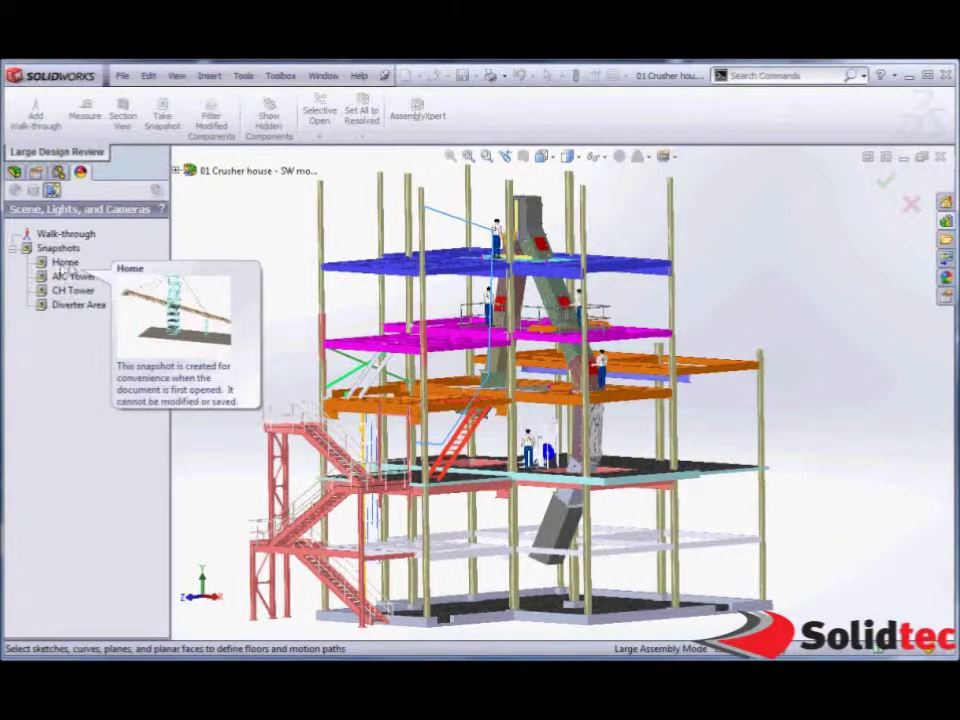
left_click(911, 205)
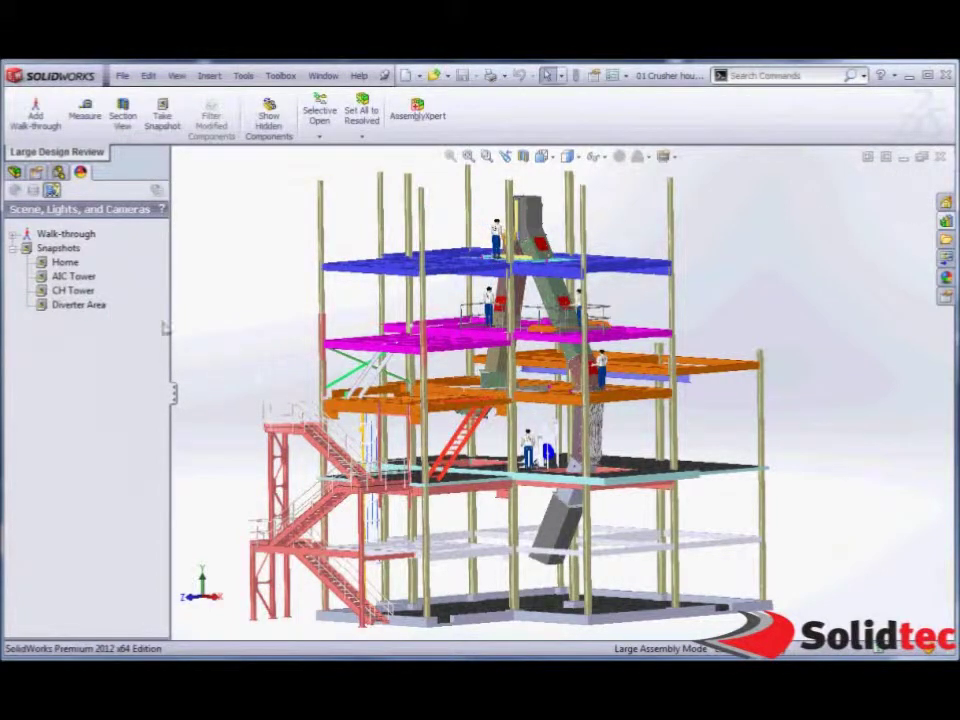
Activate the Home, AIC Tower, CH Tower and Diverter Area snapshots in turn, and examine the surroundings of the diverter.
double_click(62, 262)
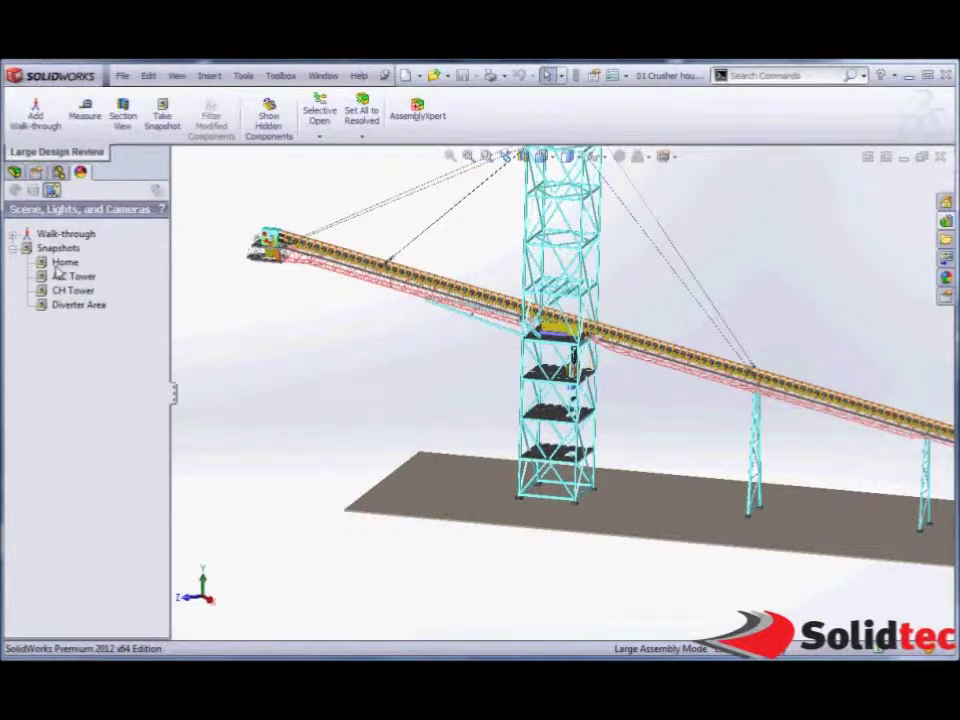
mouse_move(58, 280)
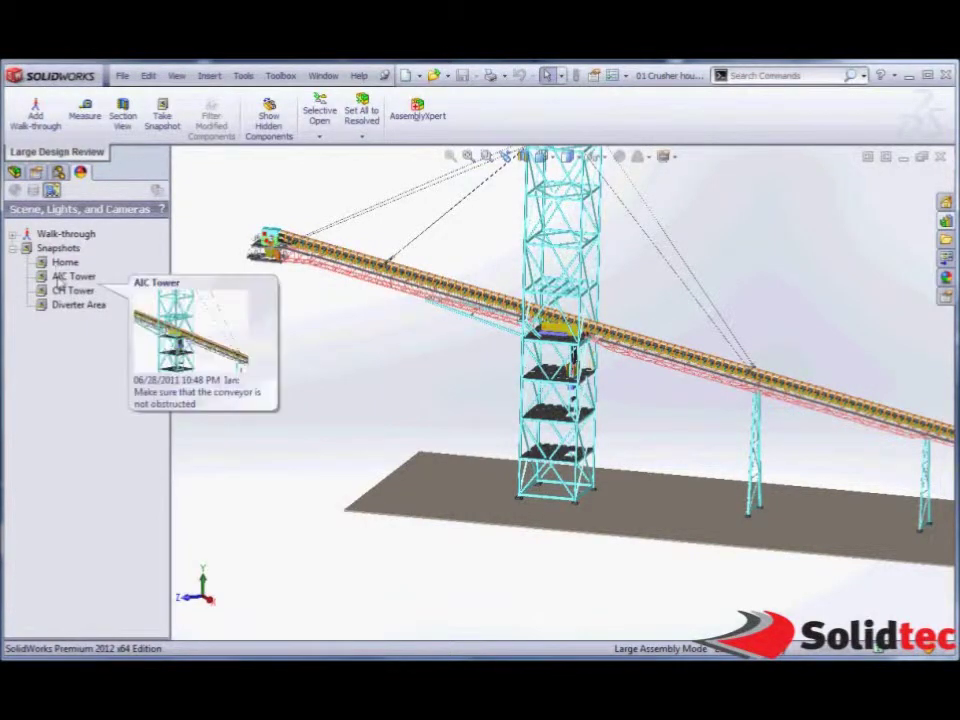
double_click(64, 277)
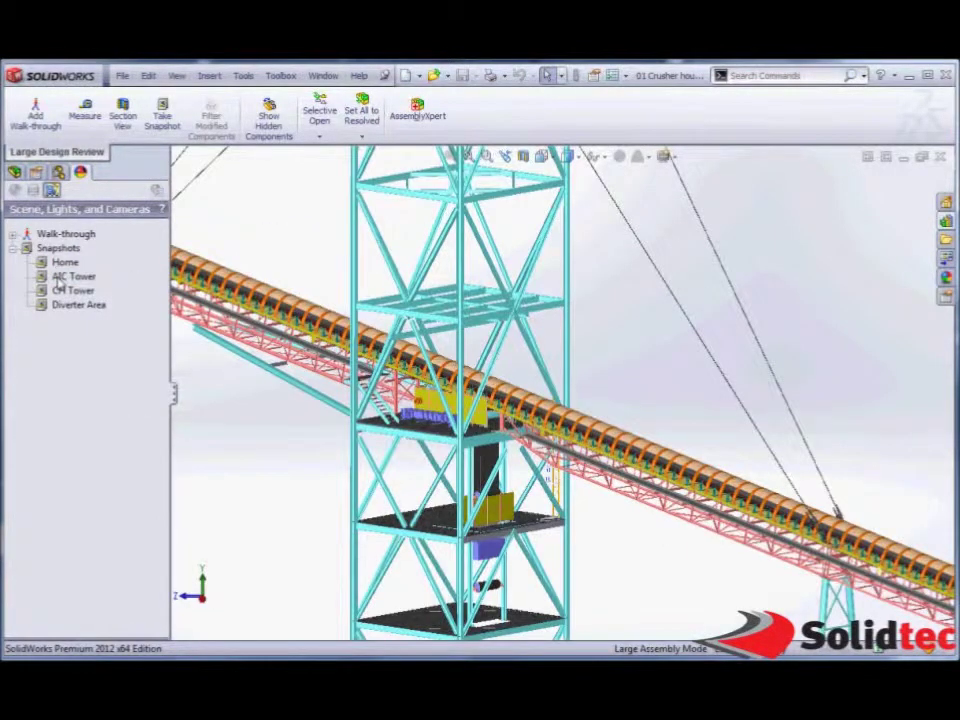
double_click(66, 290)
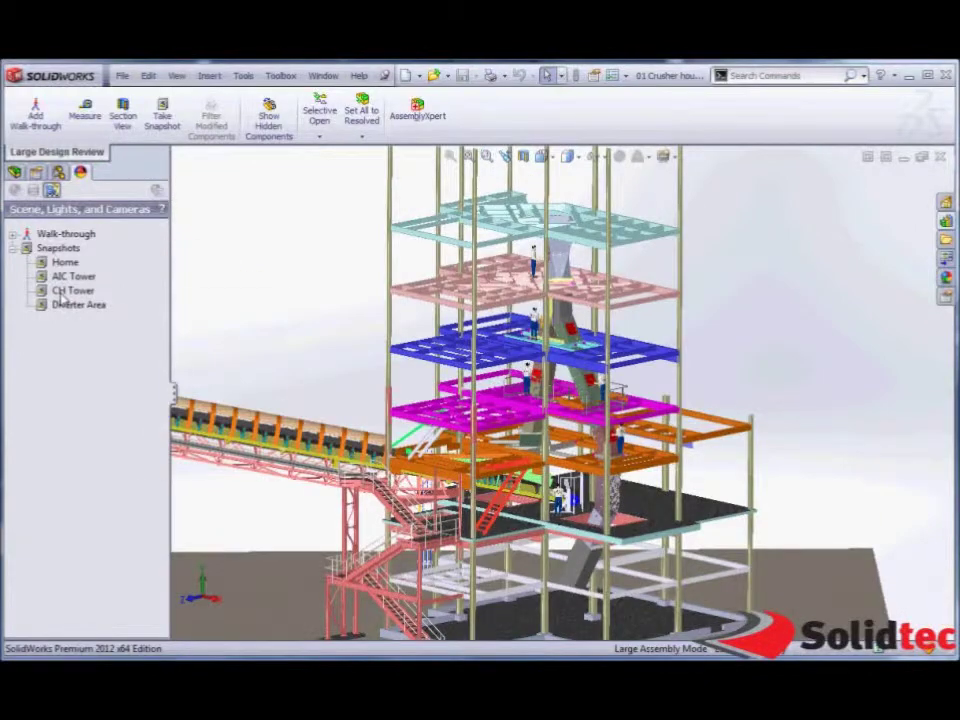
double_click(63, 304)
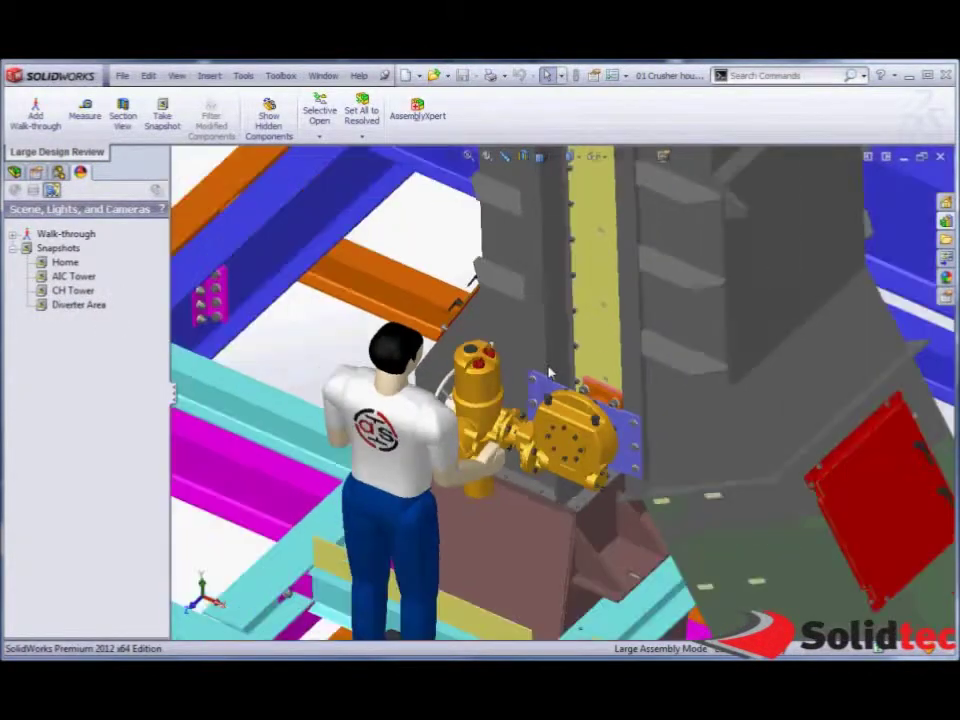
scroll(548, 371, "up", 7)
middle_click_drag(611, 410, 570, 372)
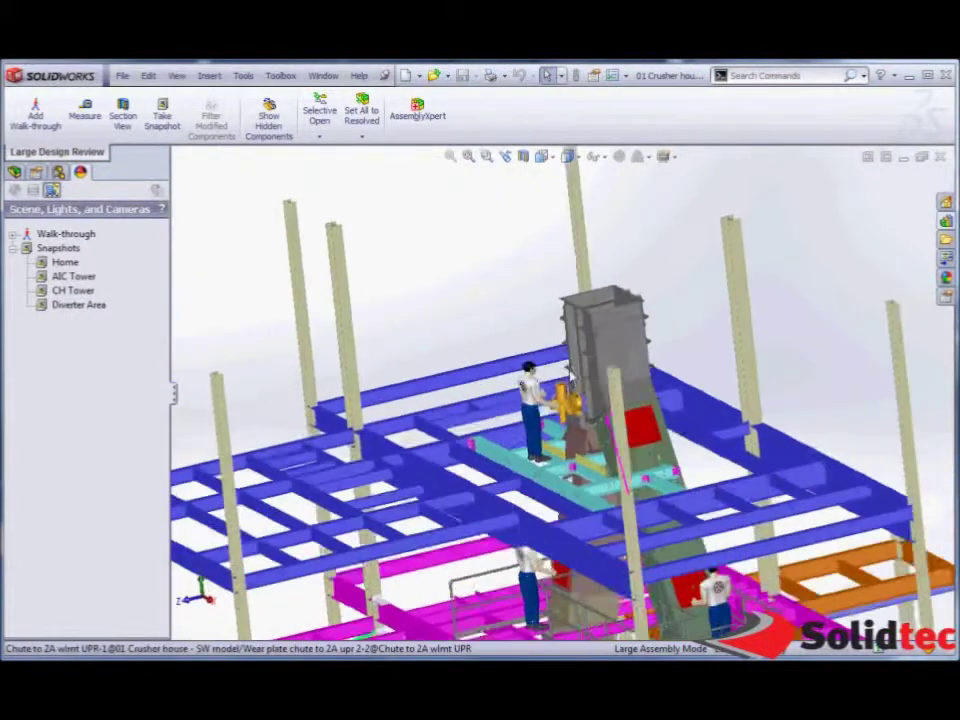
Save a close-up view of the red access door on the chute as a snapshot named "Oring replacement".
scroll(600, 437, "up", 5)
scroll(600, 437, "up", 5)
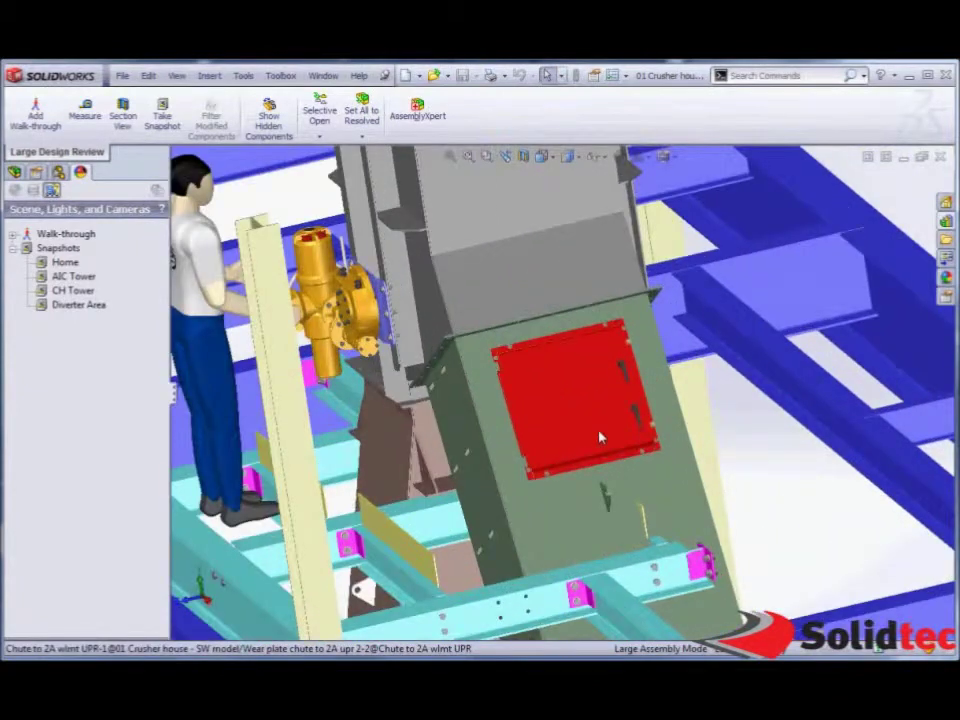
scroll(600, 437, "up", 3)
middle_click_drag(591, 441, 557, 411)
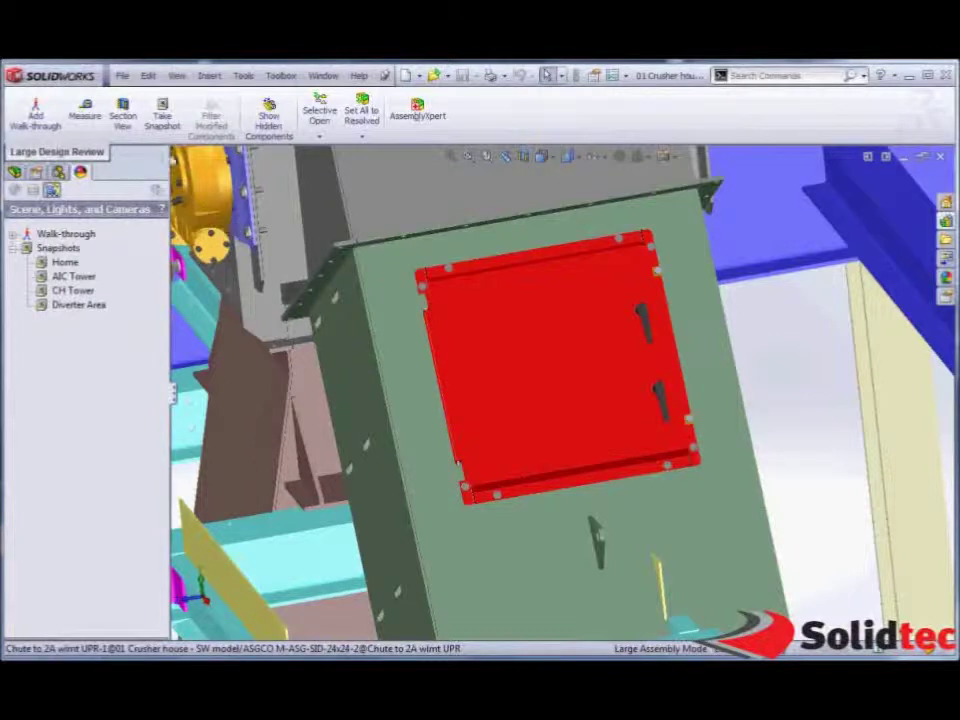
left_click(162, 112)
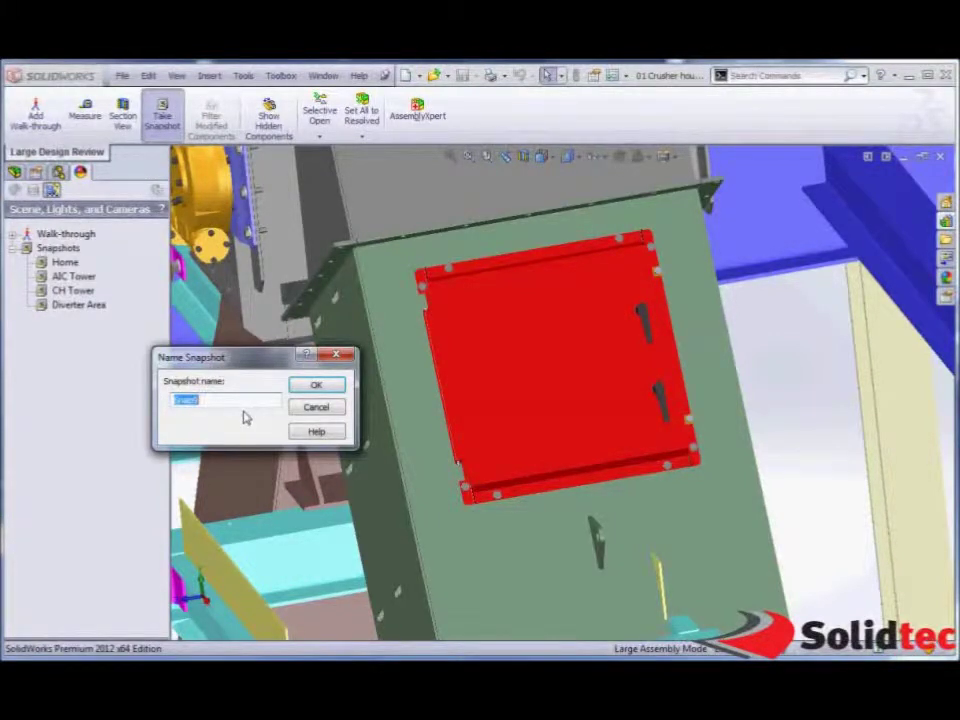
type("Oring H")
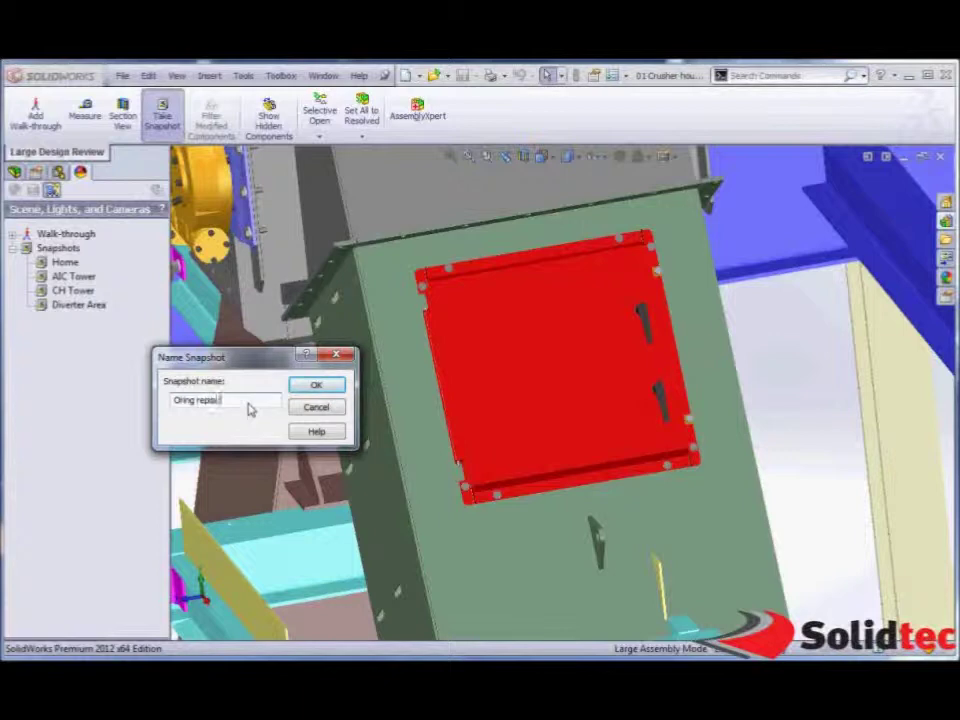
type("eplacement")
key("Return")
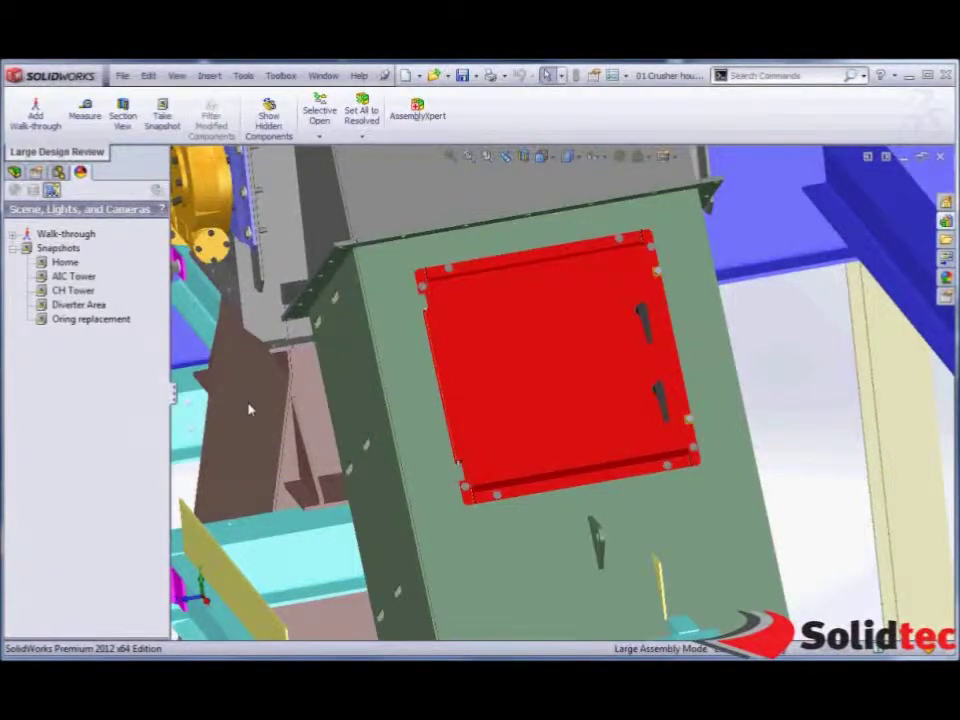
Activate the Diverter Area snapshot and switch back to the Oring replacement snapshot.
double_click(76, 305)
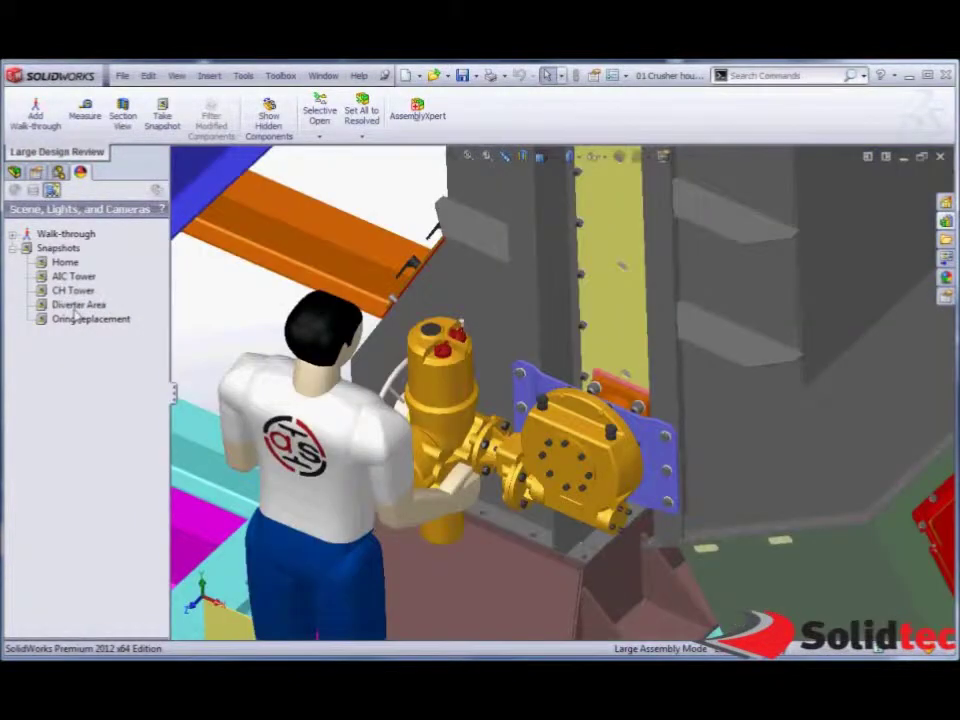
left_click(78, 321)
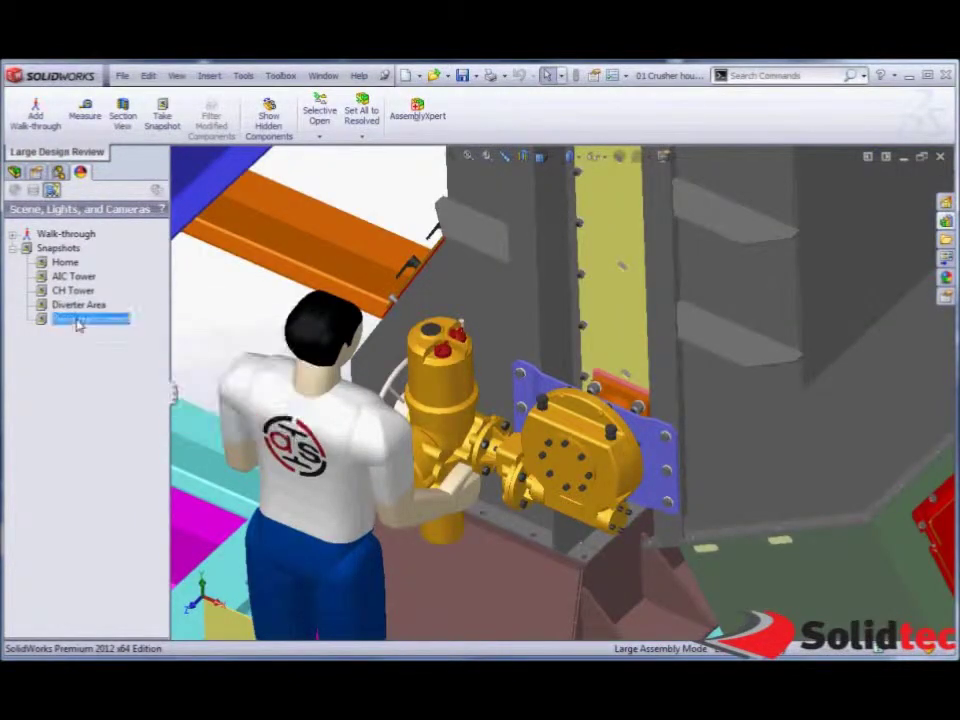
right_click(79, 321)
left_click(91, 327)
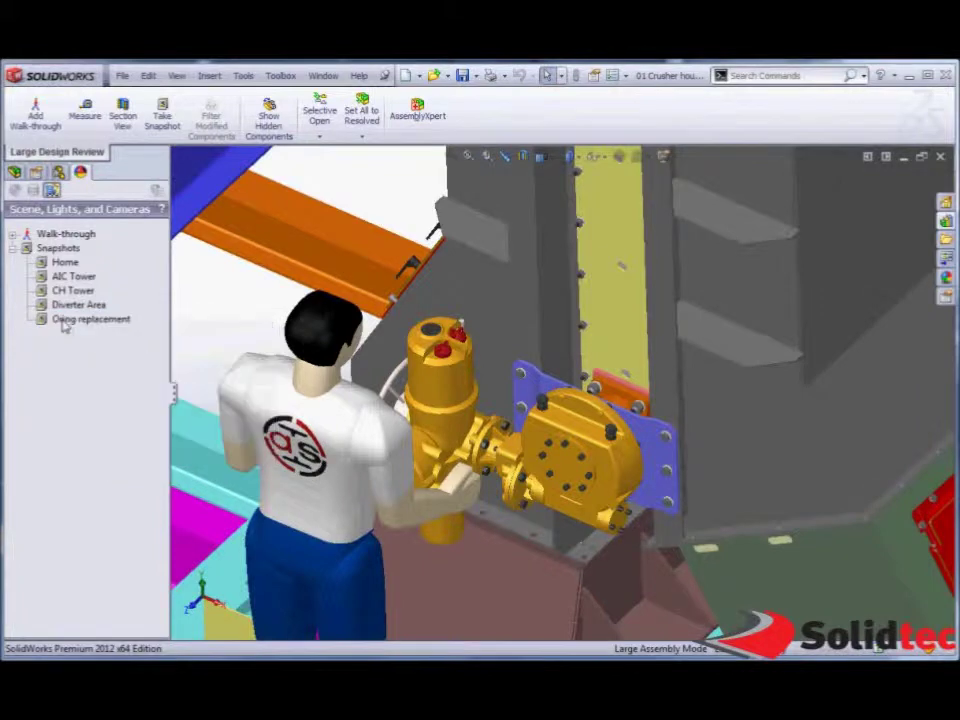
Add the comment "Check seal and replace with new design" with a date/time stamp to the Oring replacement snapshot and save it.
right_click(64, 321)
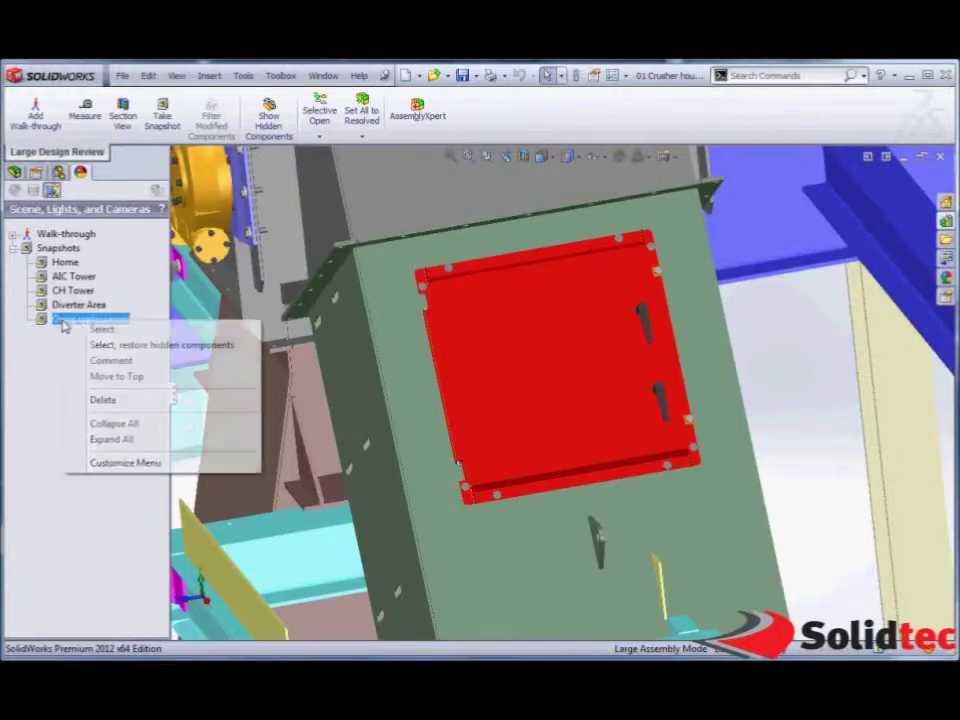
left_click(118, 360)
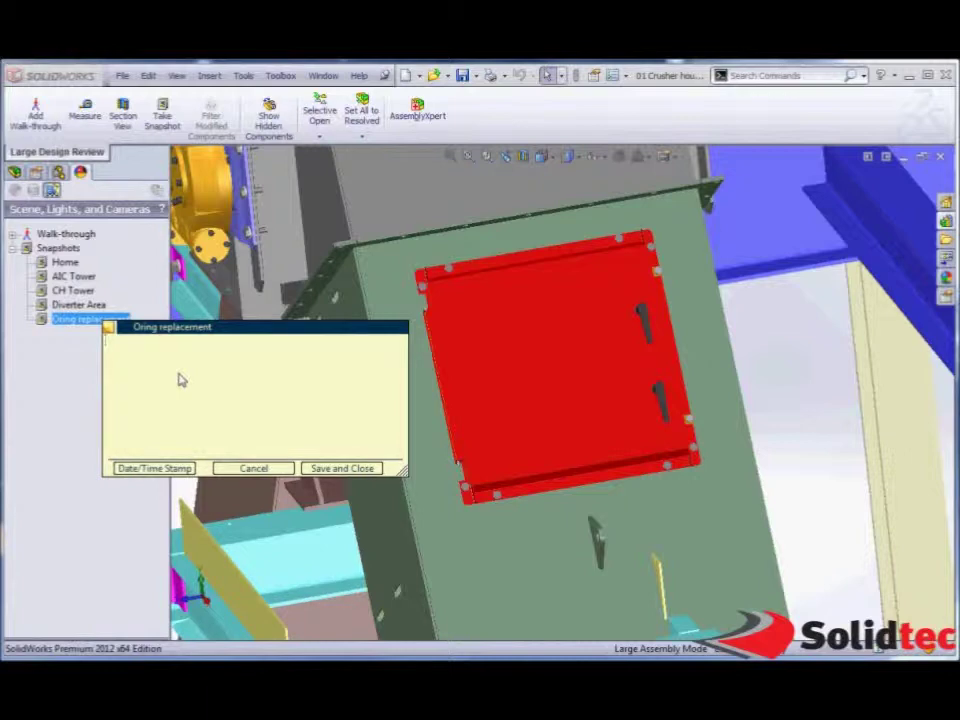
type("Check seal and replace")
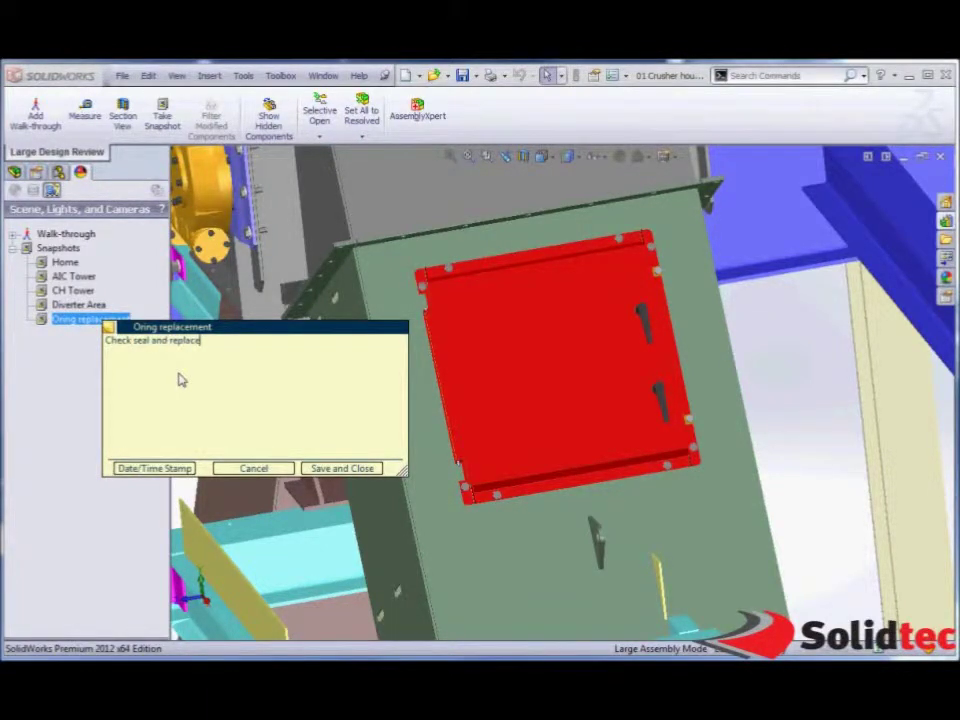
type(" with new design\\")
left_click(172, 469)
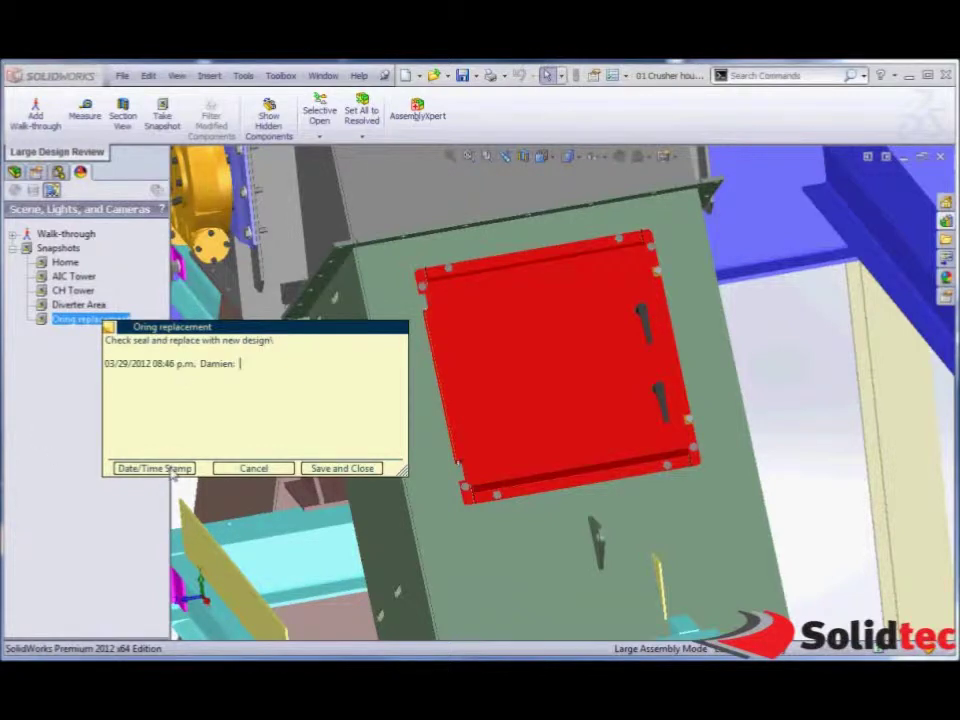
left_click(335, 469)
Activate the Diverter Area snapshot and section the model parallel to a face of the yellow Rotork actuator with a 20 mm offset.
mouse_move(88, 331)
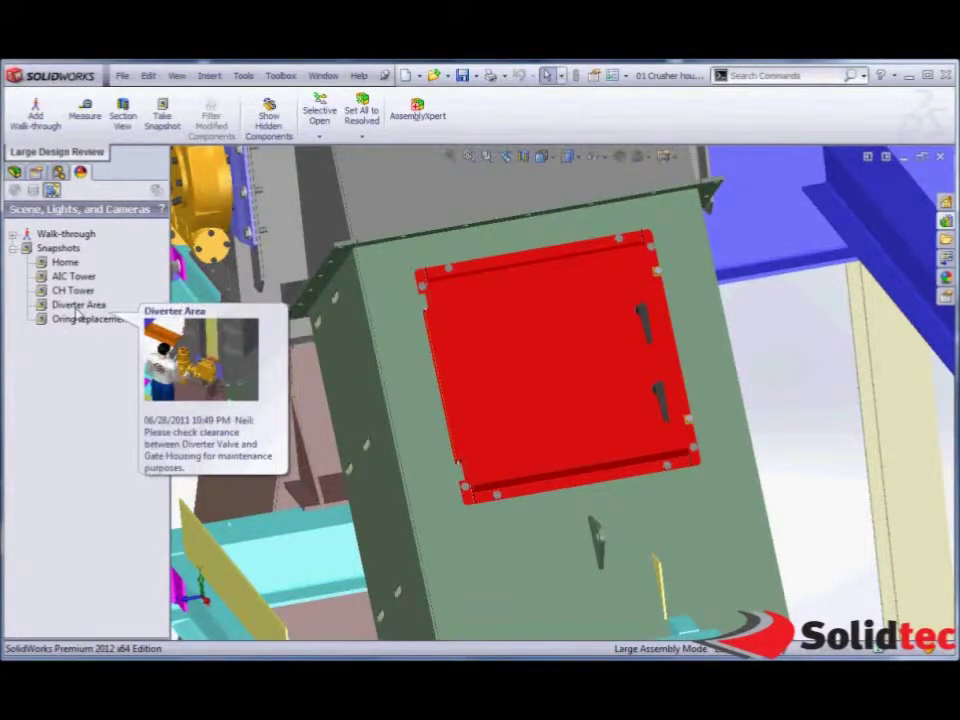
double_click(77, 305)
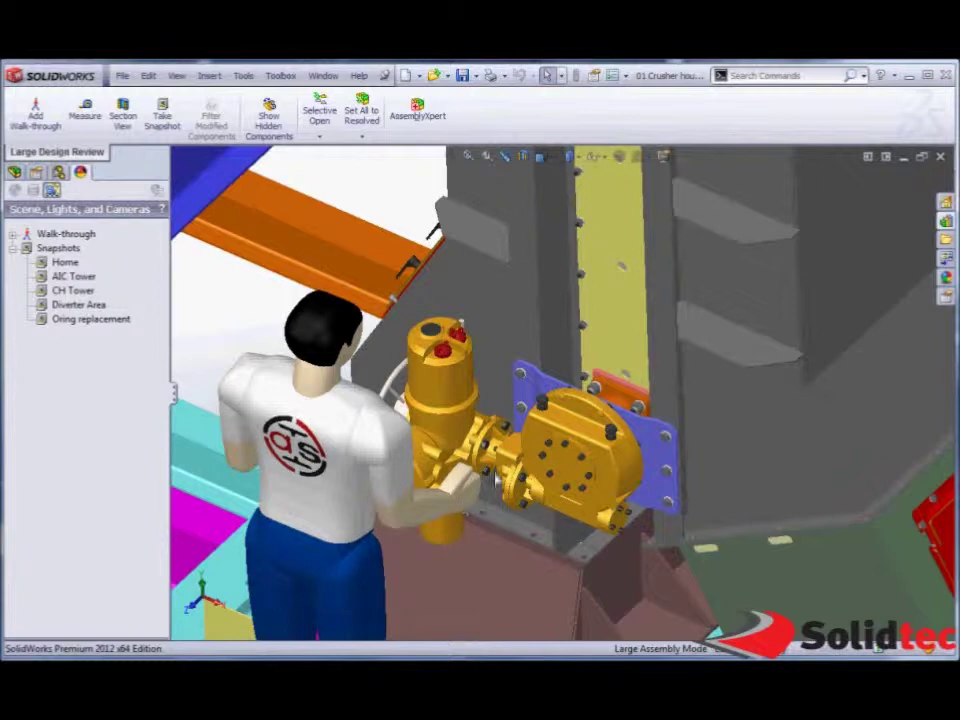
scroll(495, 474, "down", 5)
scroll(498, 472, "down", 2)
left_click(503, 408)
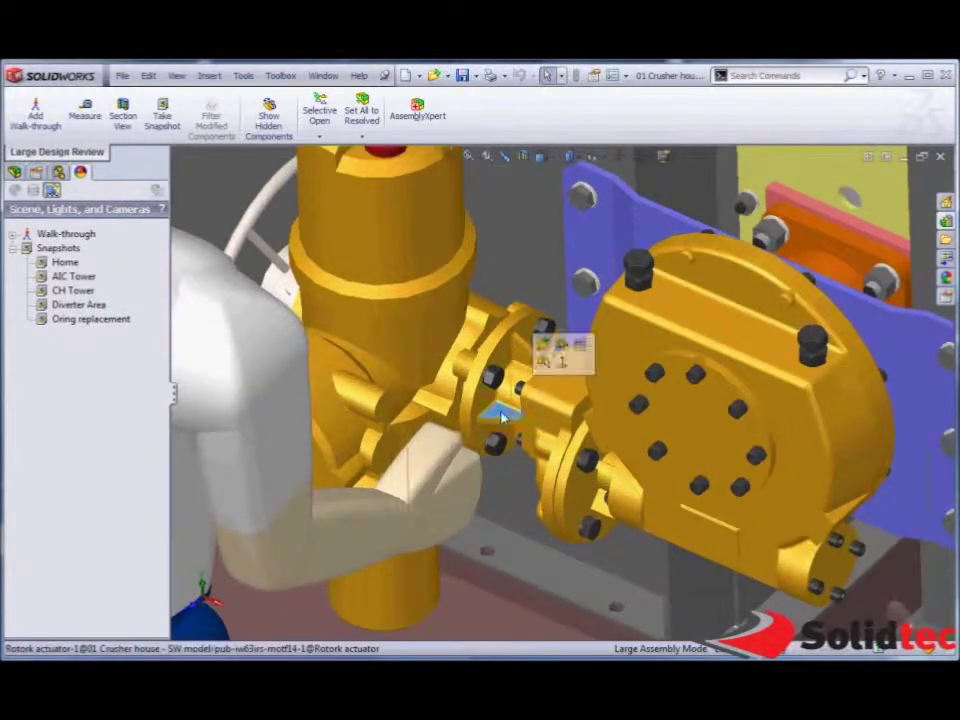
left_click(522, 157)
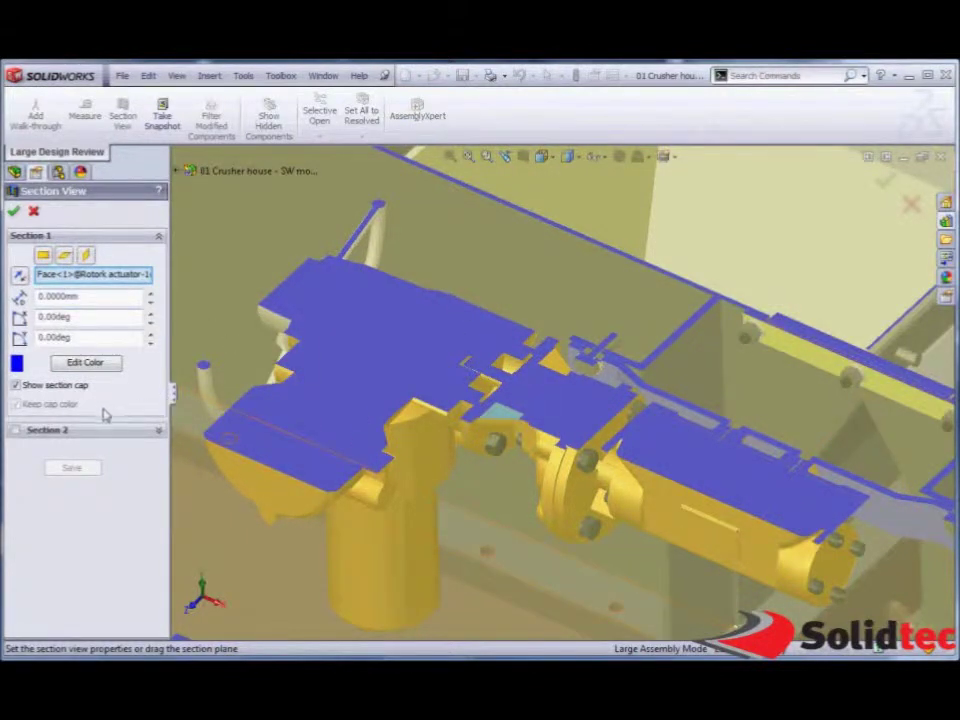
left_click(151, 294)
left_click(152, 294)
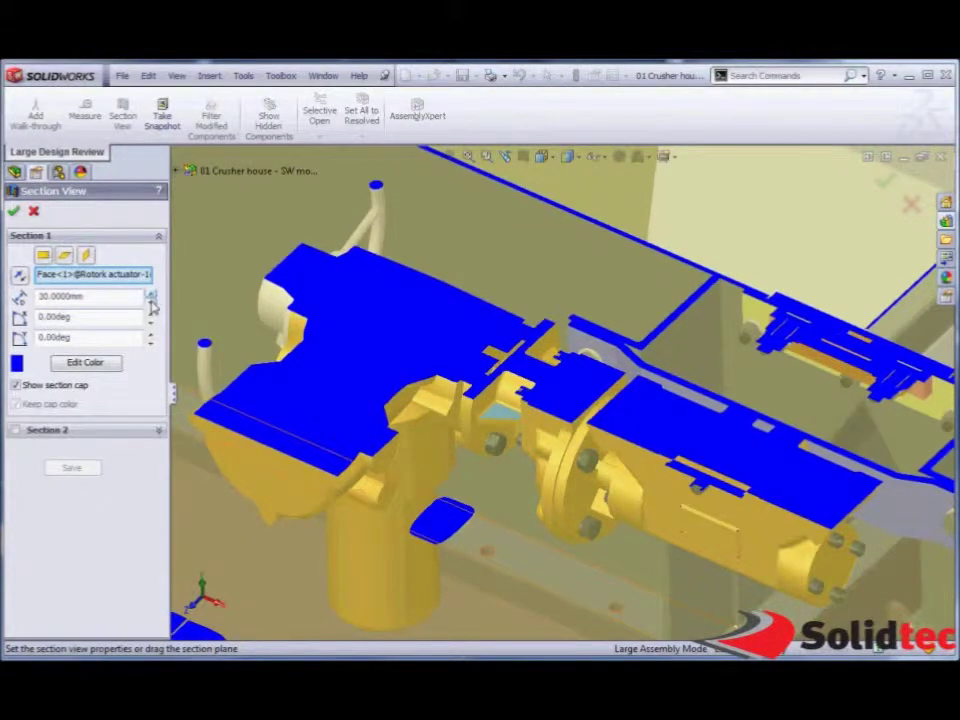
left_click(151, 301)
left_click(151, 301)
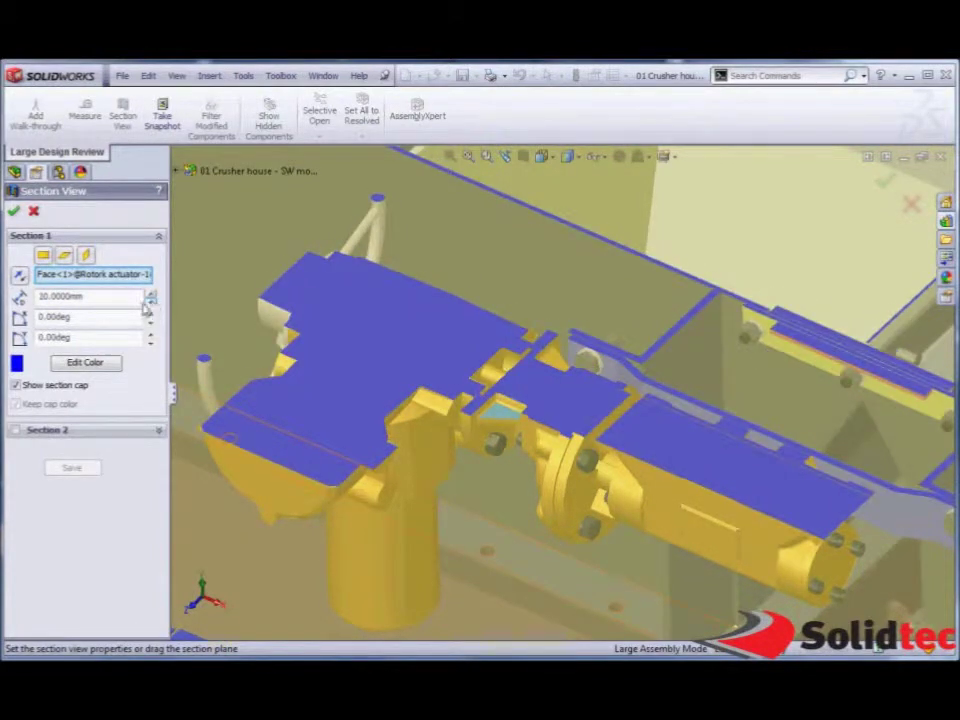
left_click(13, 210)
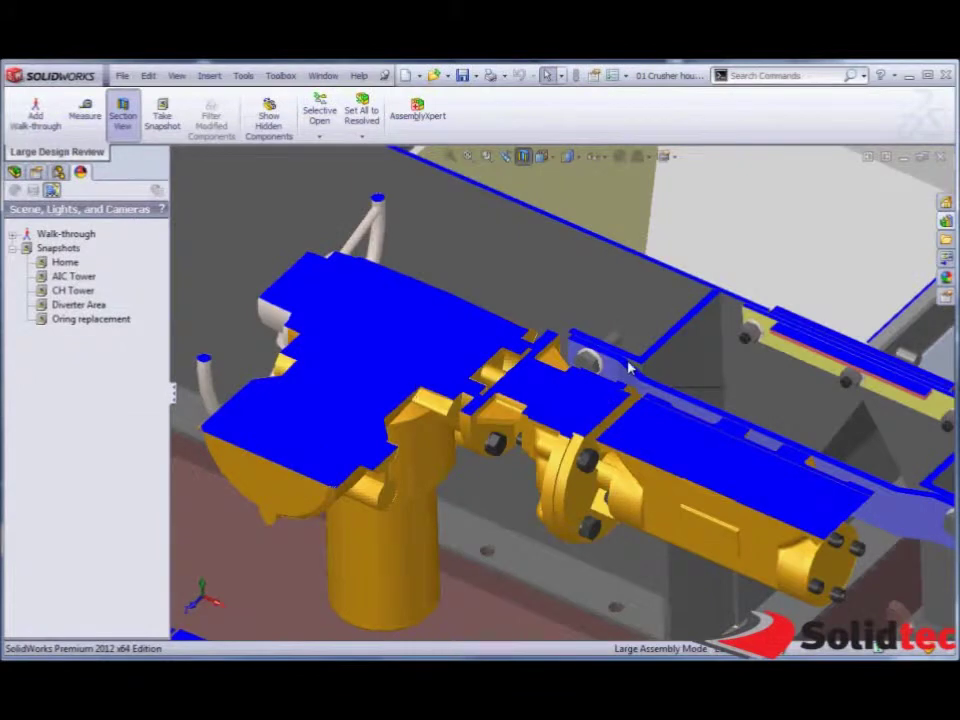
Measure the clearance between the sectioned actuator's flange rib and the nearby mounting plate bolt, and turn off the section view.
scroll(590, 362, "down", 5)
middle_click_drag(497, 352, 510, 399)
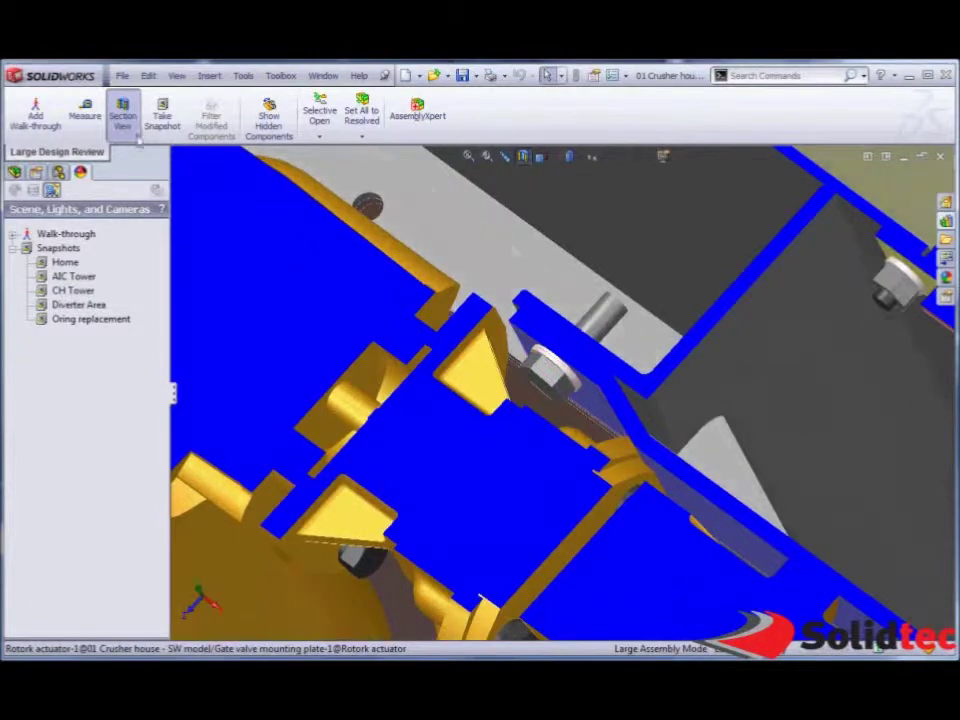
left_click(88, 114)
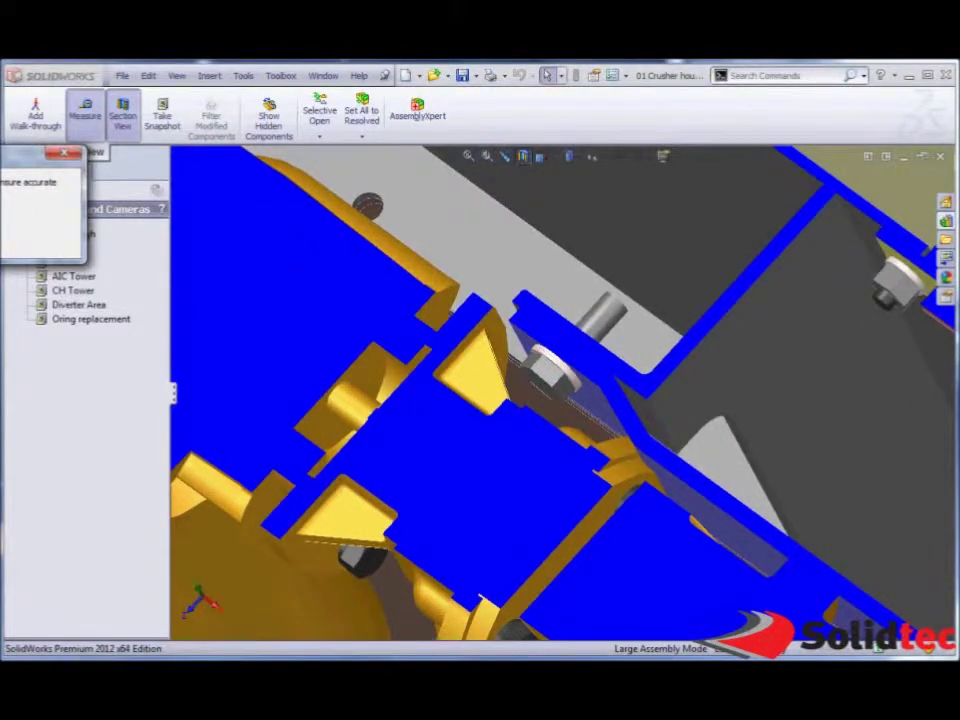
left_click(506, 383)
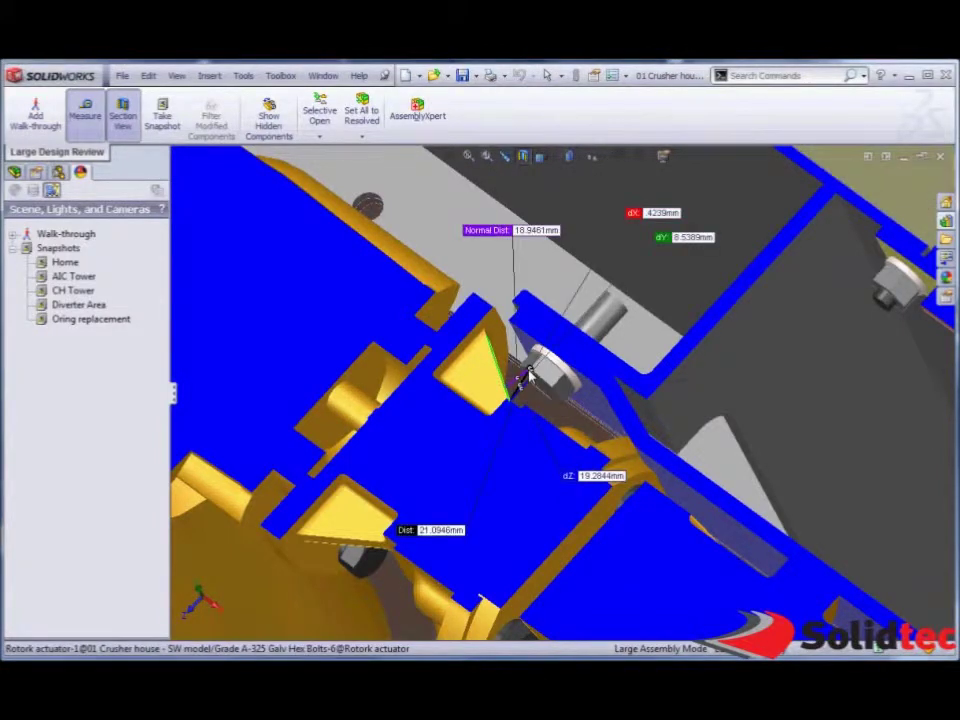
scroll(530, 374, "down", 2)
scroll(529, 383, "up", 2)
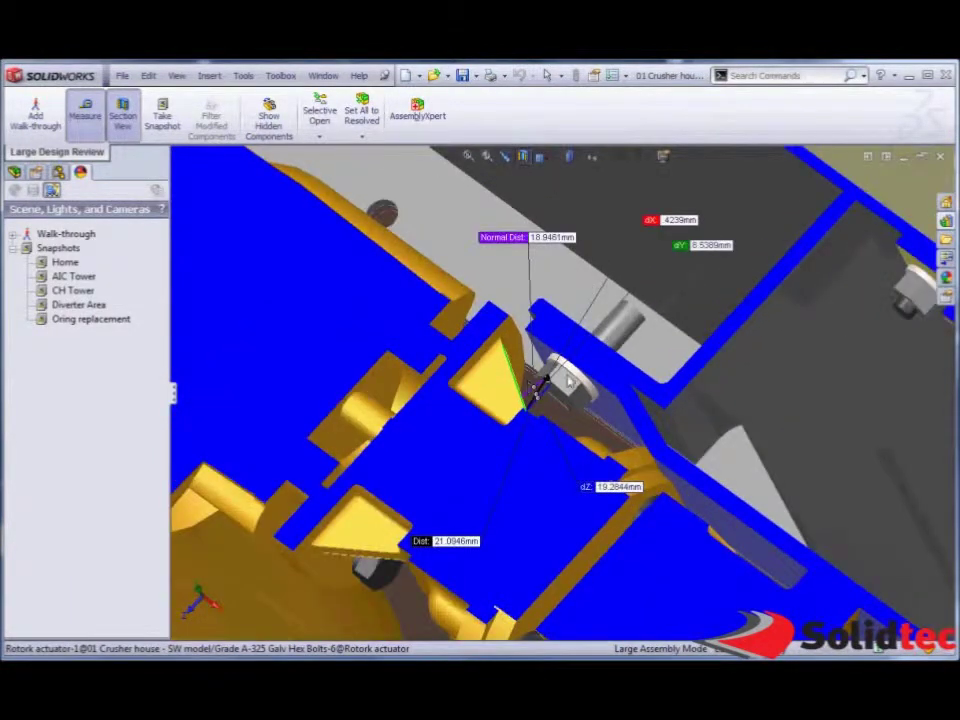
middle_click_drag(540, 388, 576, 312)
left_click(122, 112)
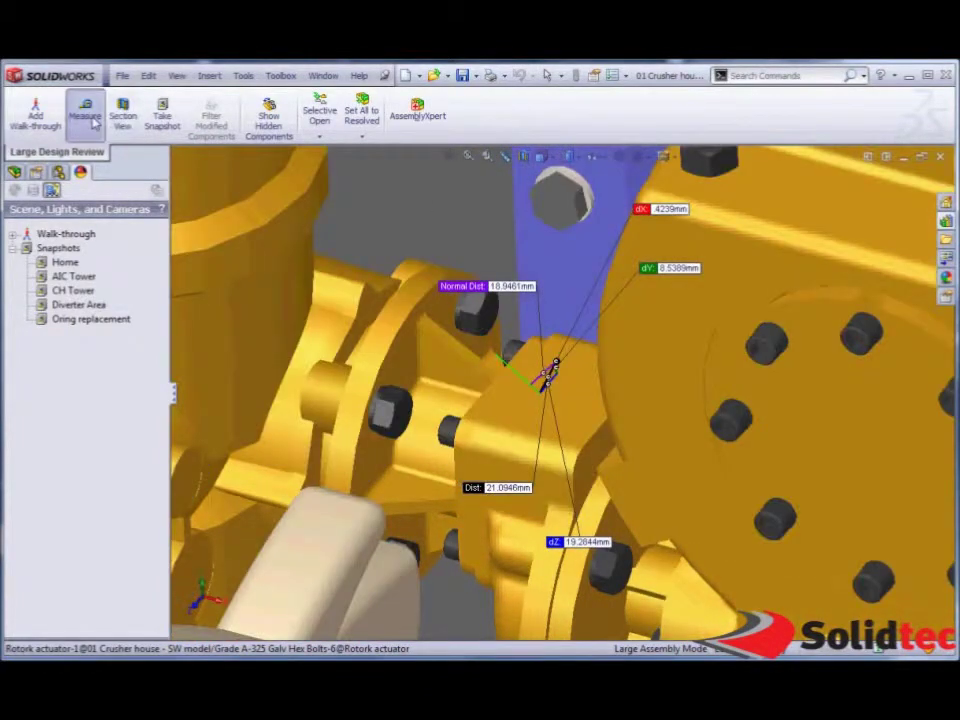
left_click(85, 112)
Locate the gate valve mounting plate's parent subassembly, Rotork actuator, and open it in its own window.
middle_click_drag(430, 295, 495, 342)
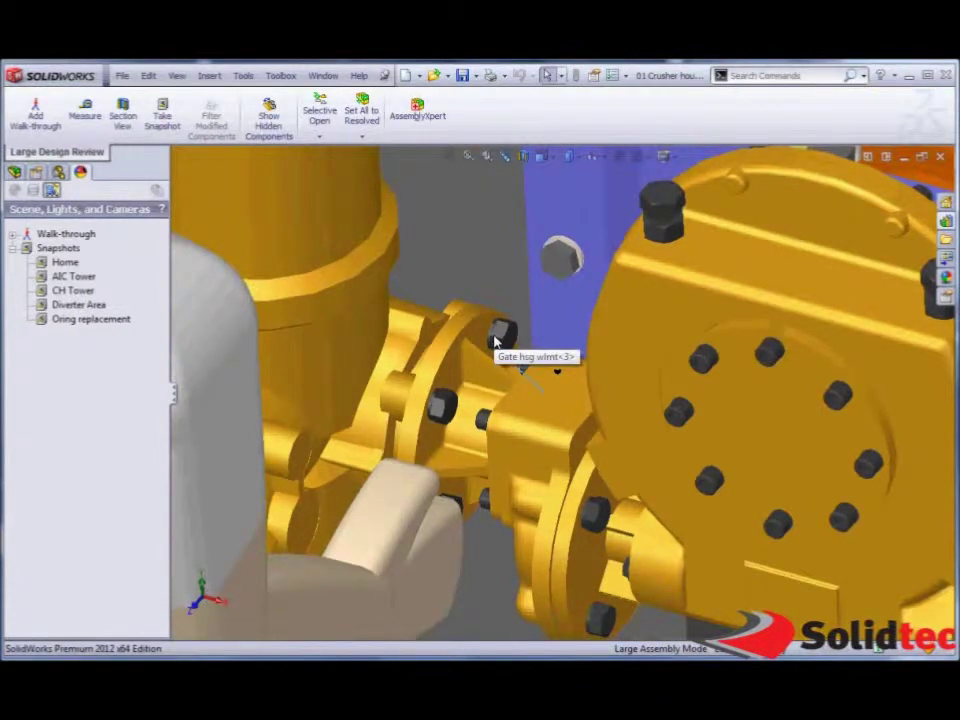
left_click(568, 313)
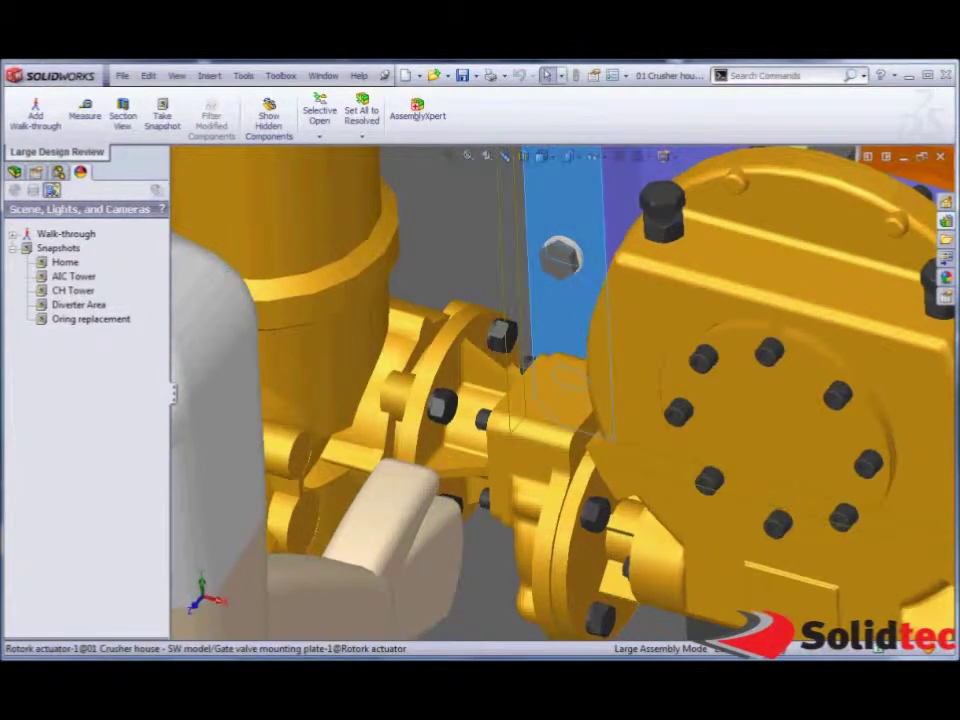
left_click(15, 171)
left_click(68, 418)
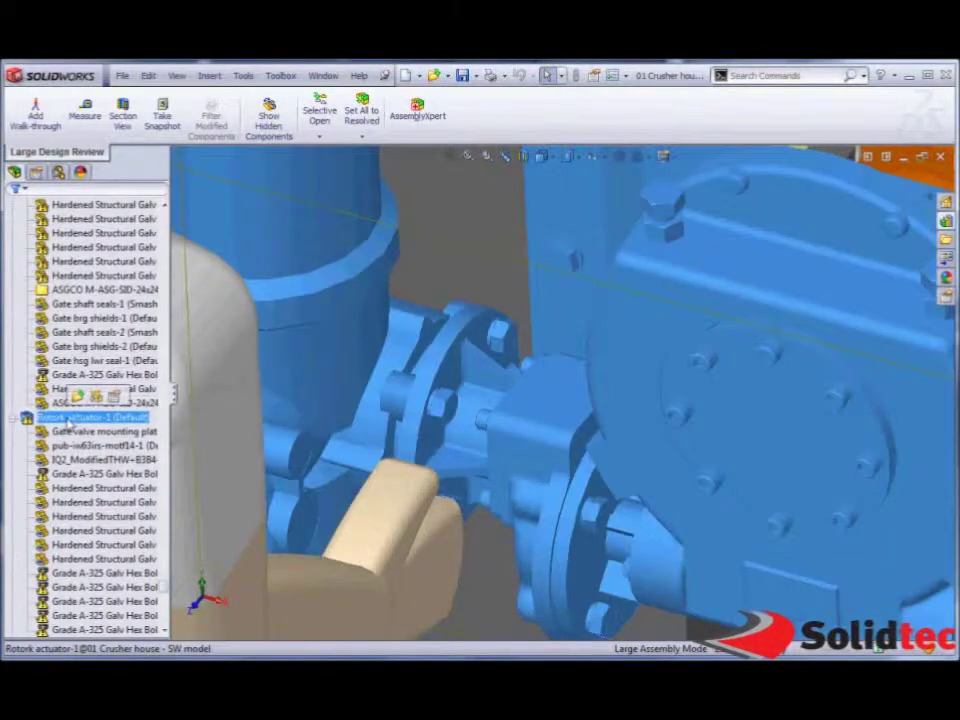
left_click(78, 397)
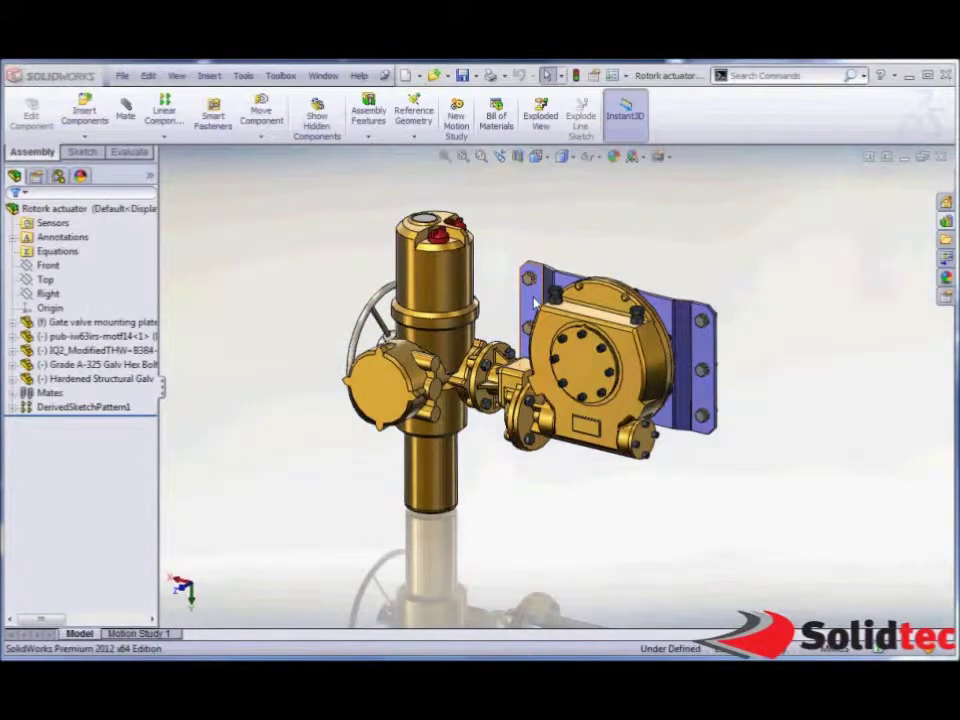
Set the gate valve mounting plate's D1@Sketch2 dimension to 90 mm.
middle_click_drag(534, 302, 555, 342)
scroll(553, 285, "down", 4)
left_click(566, 290)
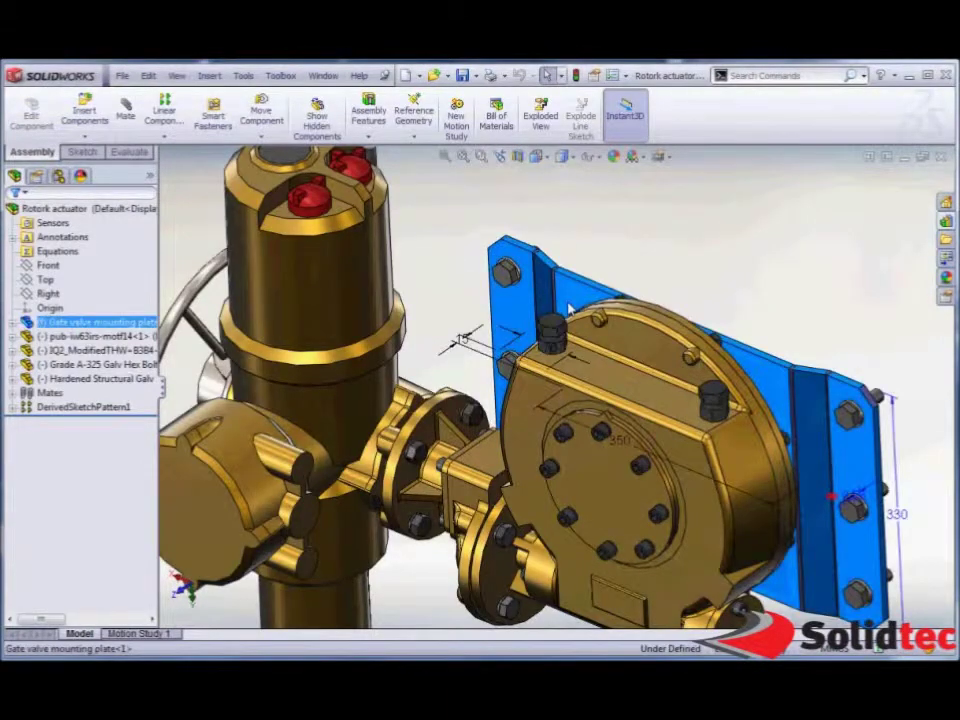
mouse_move(468, 344)
middle_mouse_down()
mouse_move(488, 404)
mouse_move(463, 334)
middle_mouse_up()
double_click(463, 334)
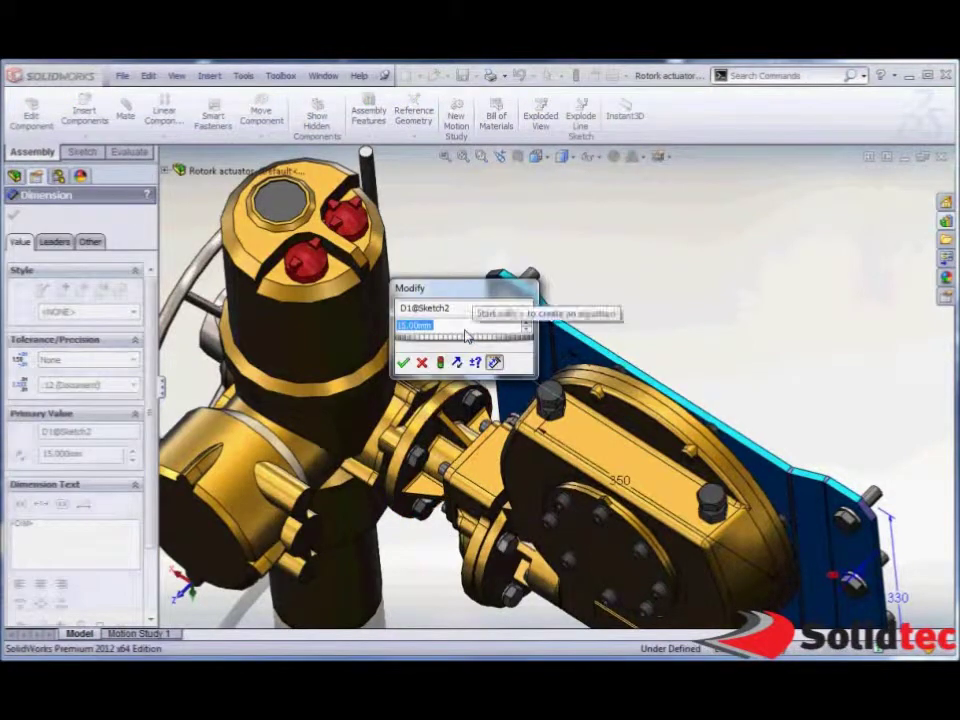
type("90")
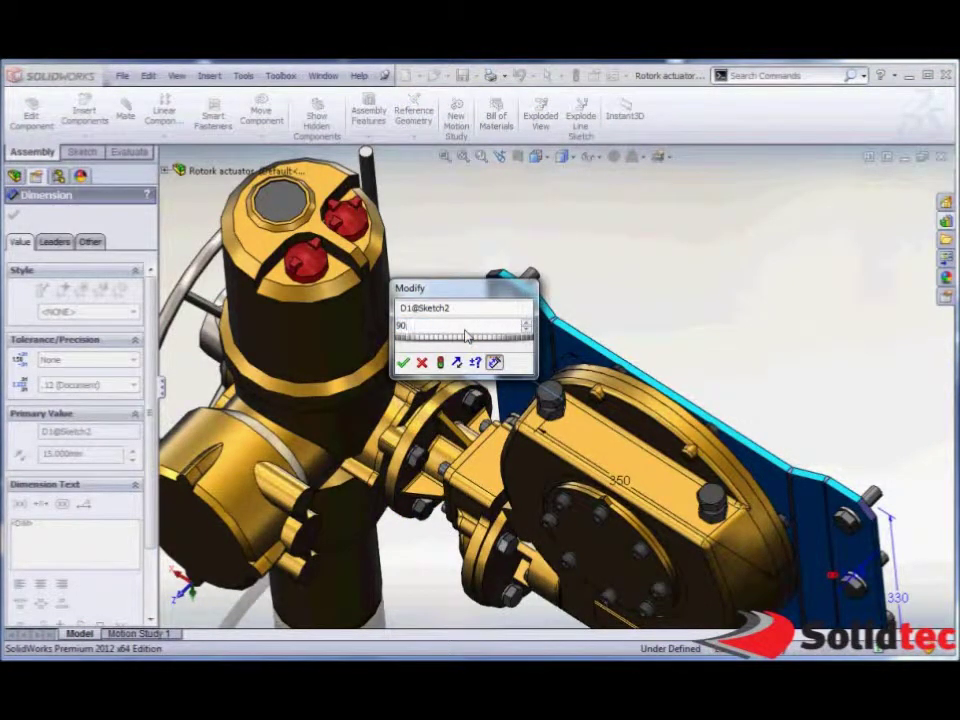
left_click(403, 363)
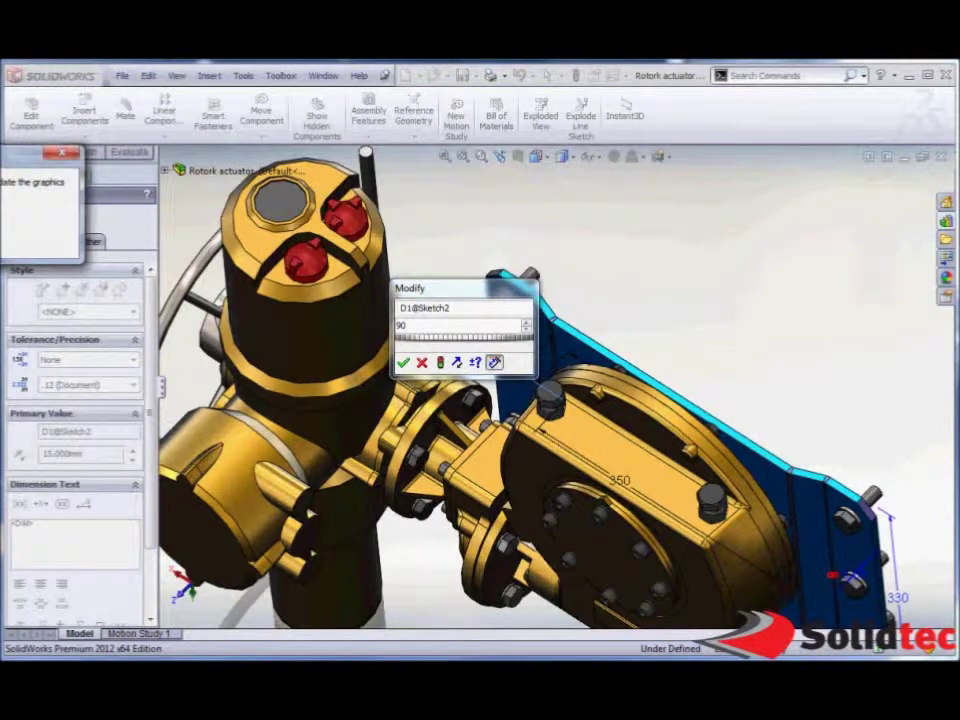
left_click(413, 356)
Fit the actuator assembly in view and save it together with the modified gate valve mounting plate.
middle_click_drag(413, 356, 407, 275)
key("f")
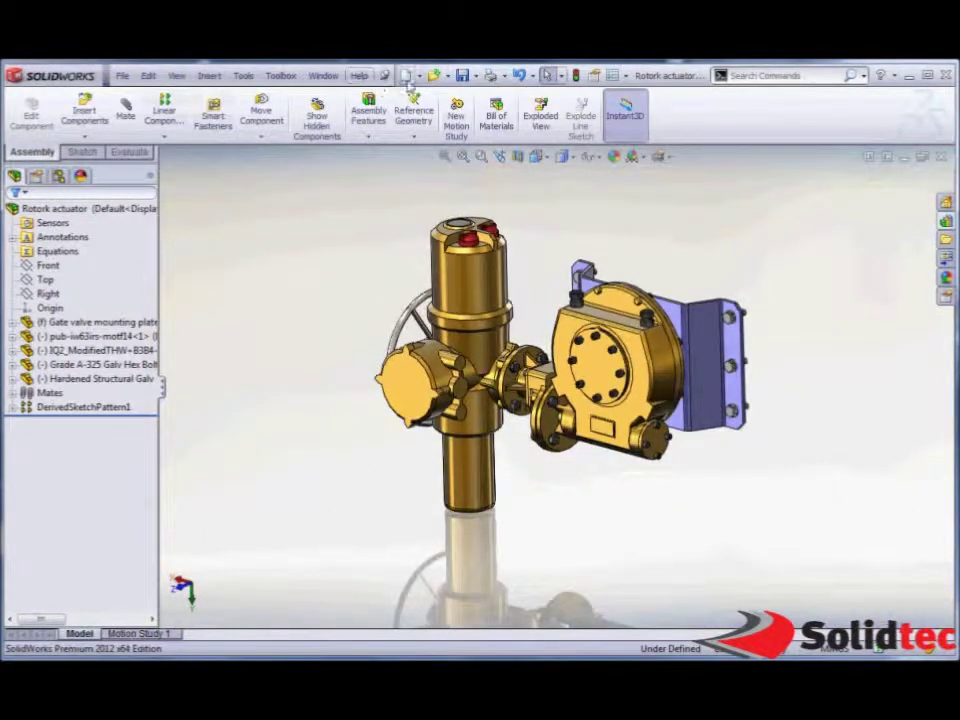
left_click(463, 78)
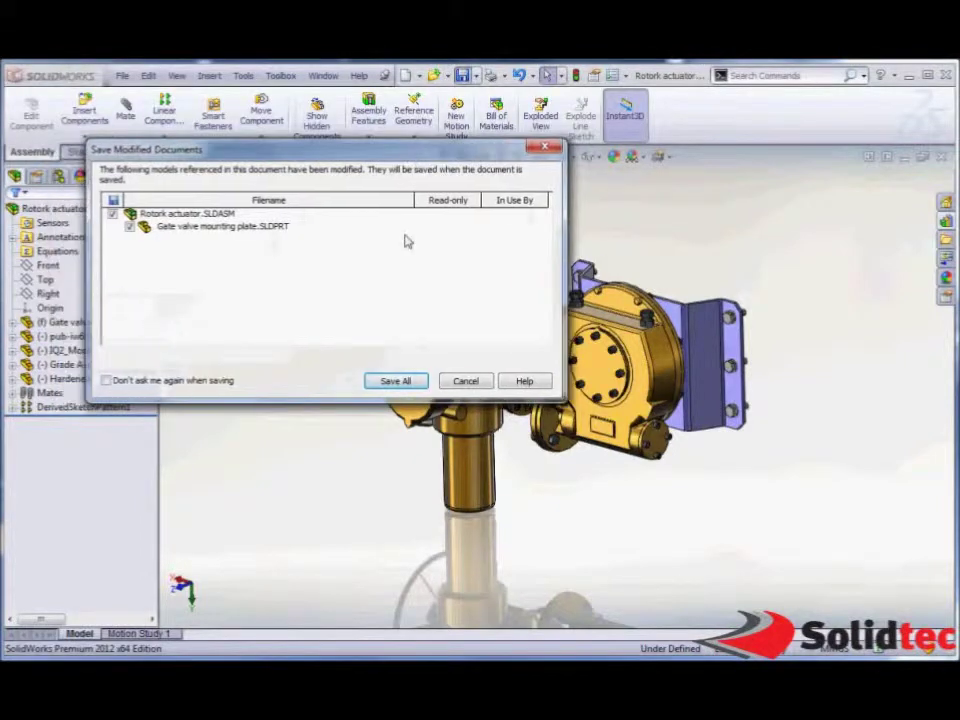
left_click(370, 386)
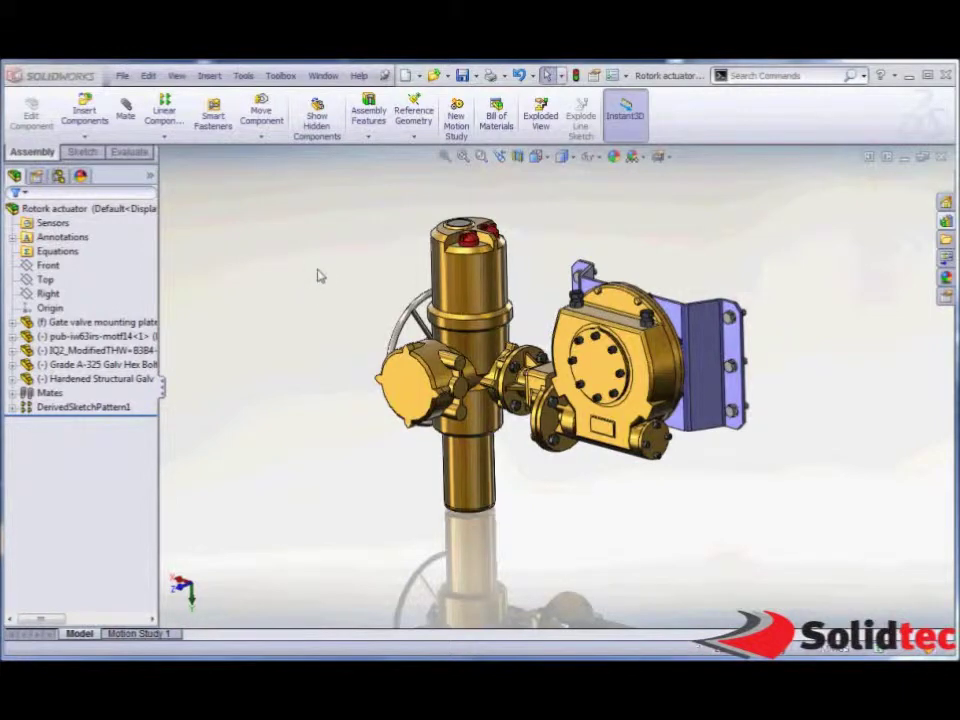
Return to the crusher house assembly and examine the modified actuator mounting within the surrounding structure.
key("ctrl+Tab")
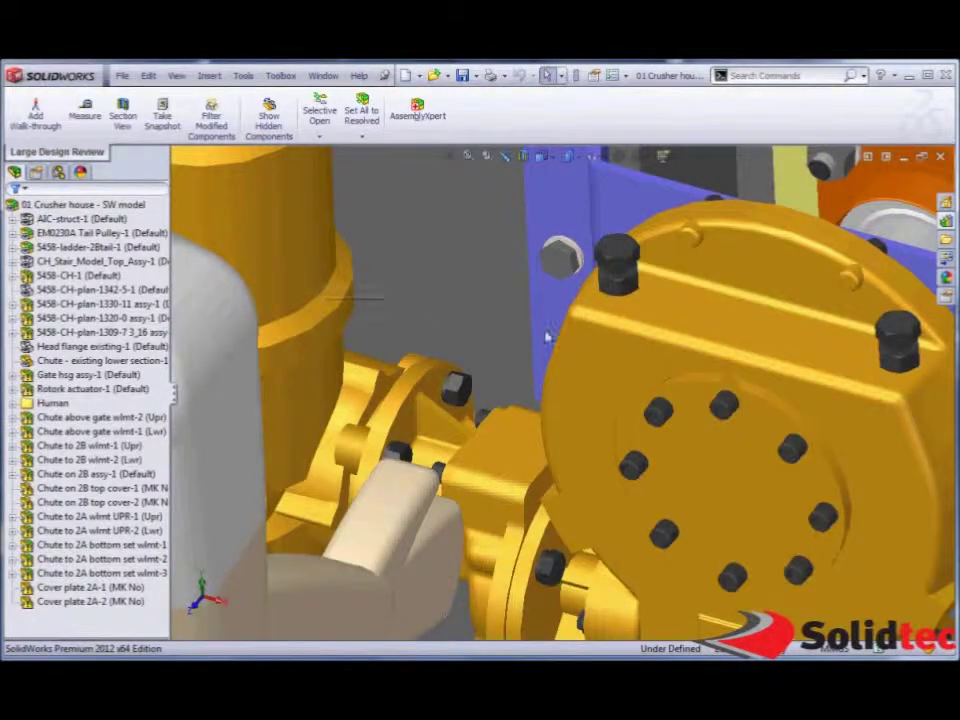
scroll(548, 338, "up", 10)
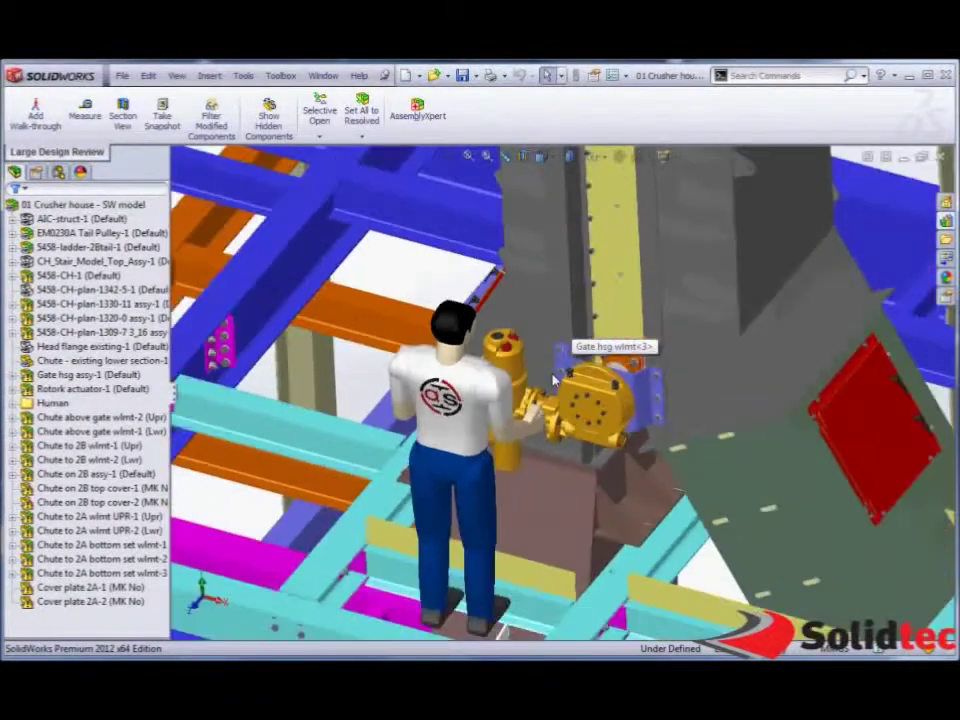
scroll(553, 378, "up", 8)
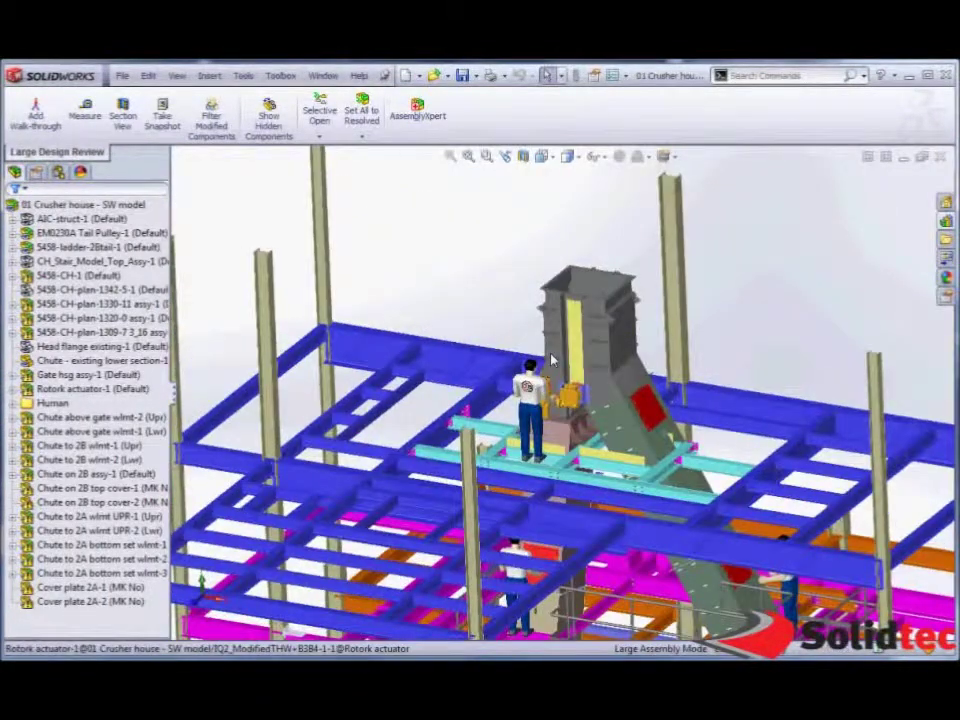